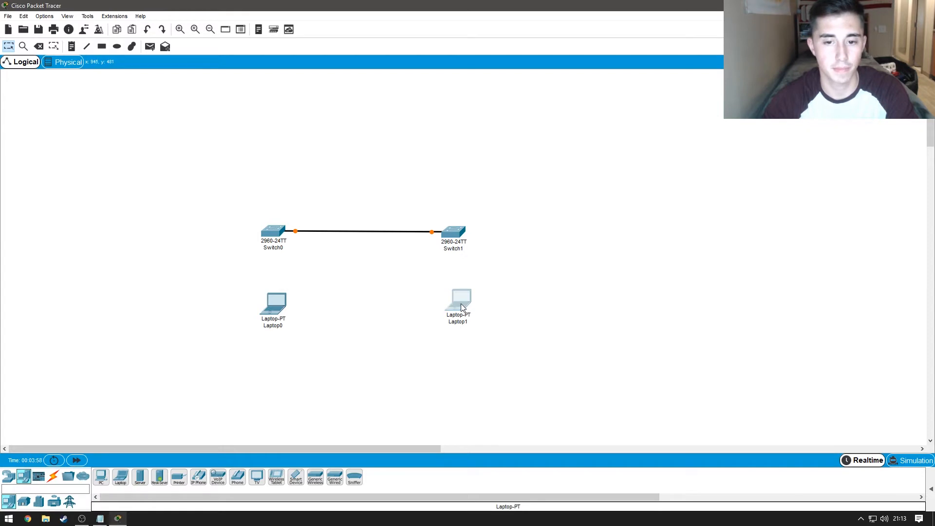
Step: Align Laptop1 below Switch1 and connect Switch0's FastEthernet0/1 to Laptop0's FastEthernet0 with a copper straight-through cable
left_click_drag(447, 305, 440, 307)
left_click(62, 478)
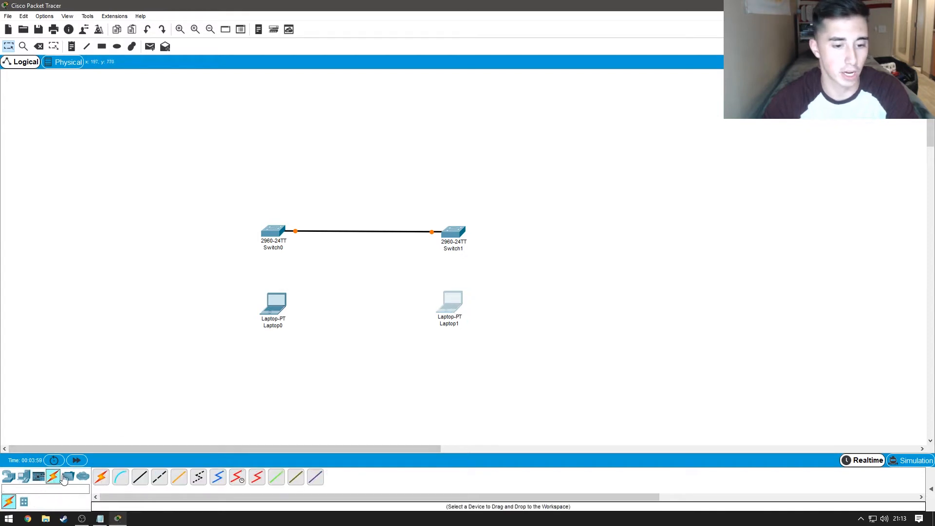
left_click(140, 477)
left_click(269, 234)
left_click(278, 249)
left_click(264, 304)
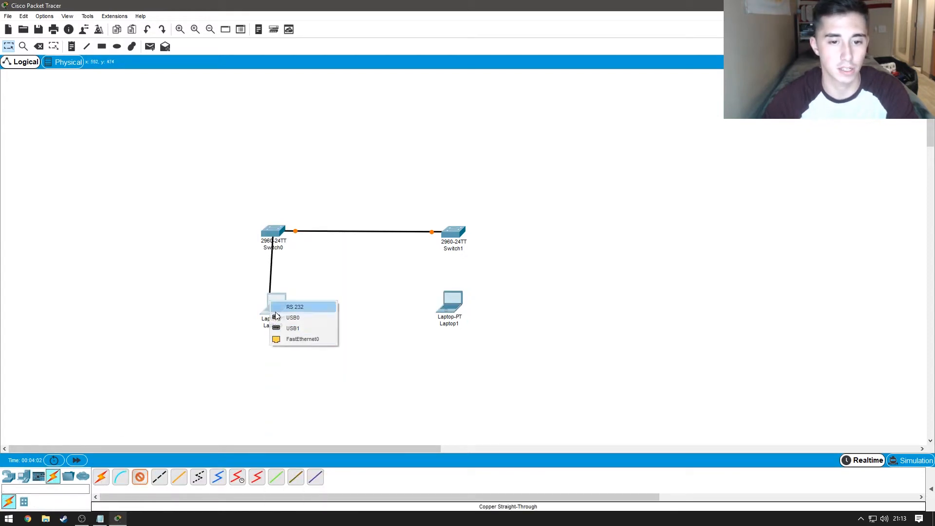
left_click(301, 338)
Step: Connect Switch1's FastEthernet0/1 to Laptop1's FastEthernet0 with a copper straight-through cable and fast-forward the network time
left_click(132, 479)
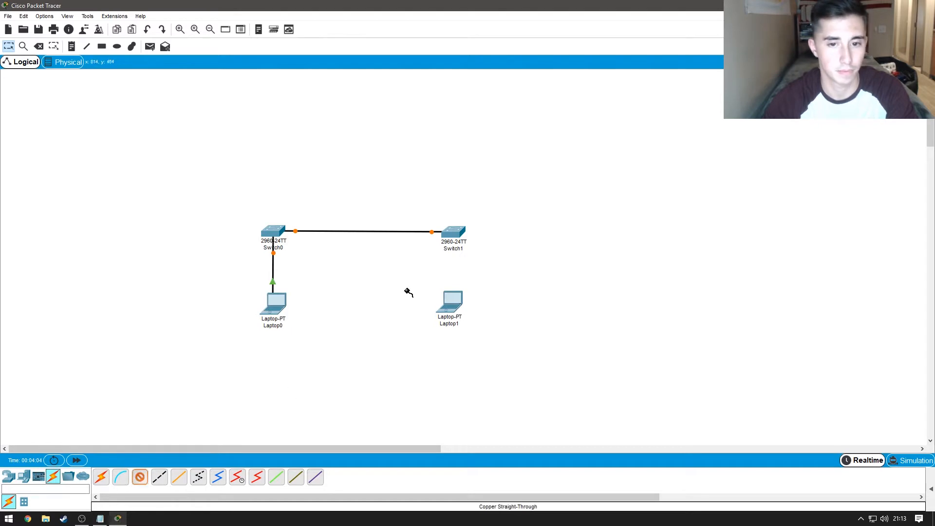
left_click(443, 234)
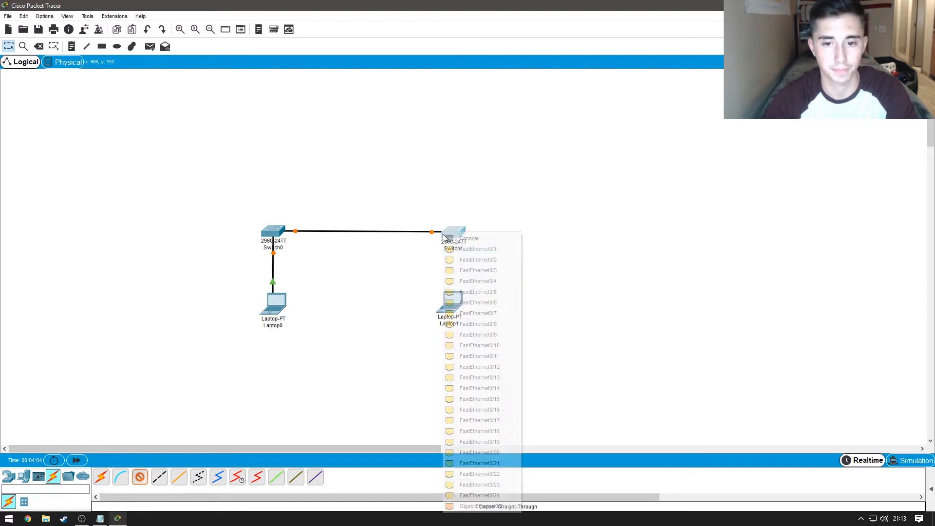
left_click(478, 249)
left_click(453, 307)
left_click(471, 343)
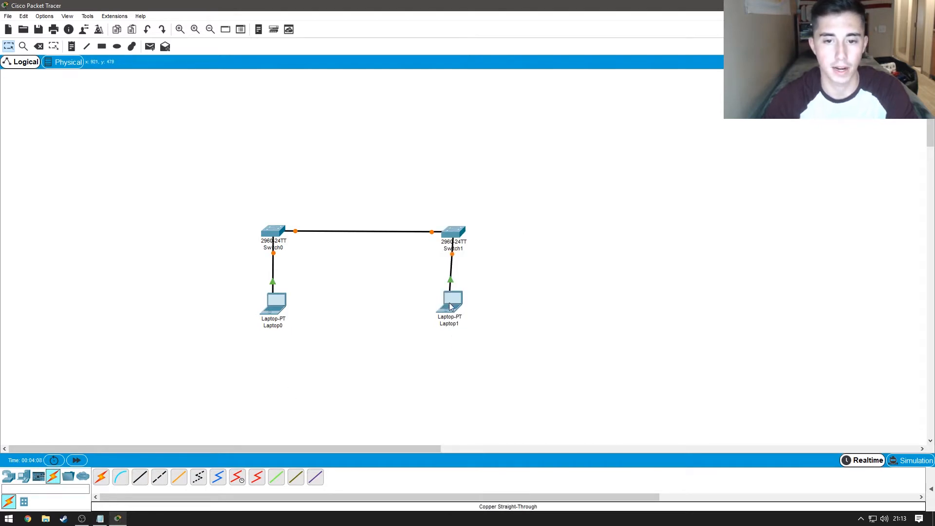
left_click(79, 460)
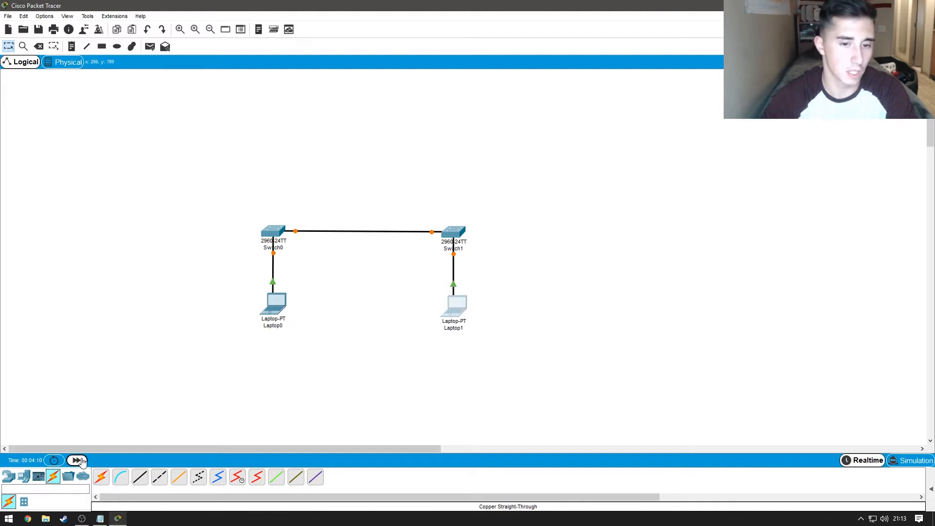
left_click(78, 460)
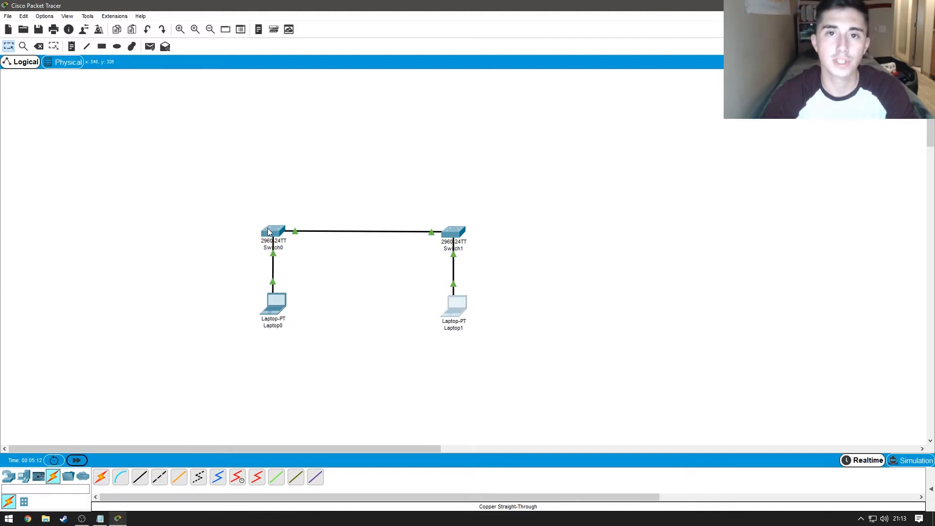
Step: Open Switch0's IOS command line in a maximized window and start the session
left_click(273, 231)
left_click(403, 129)
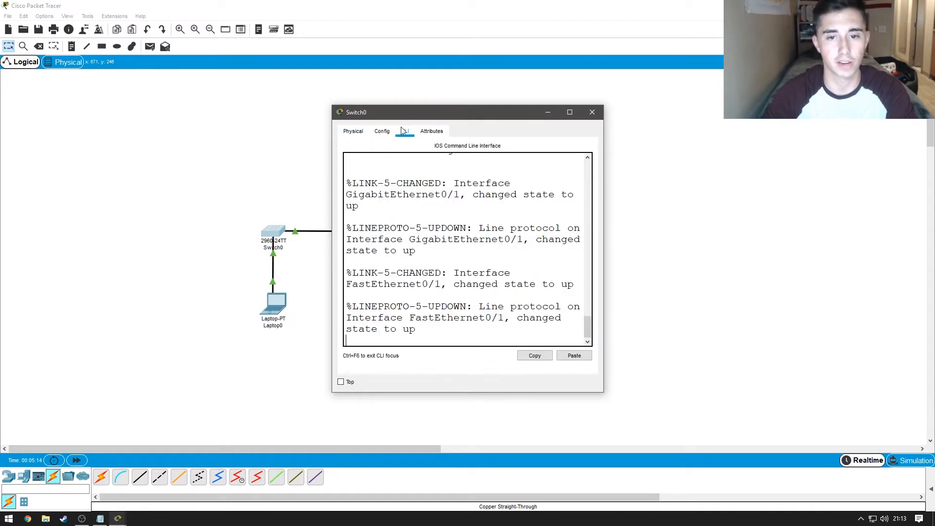
left_click_drag(412, 118, 442, 109)
left_click(598, 104)
key("Return")
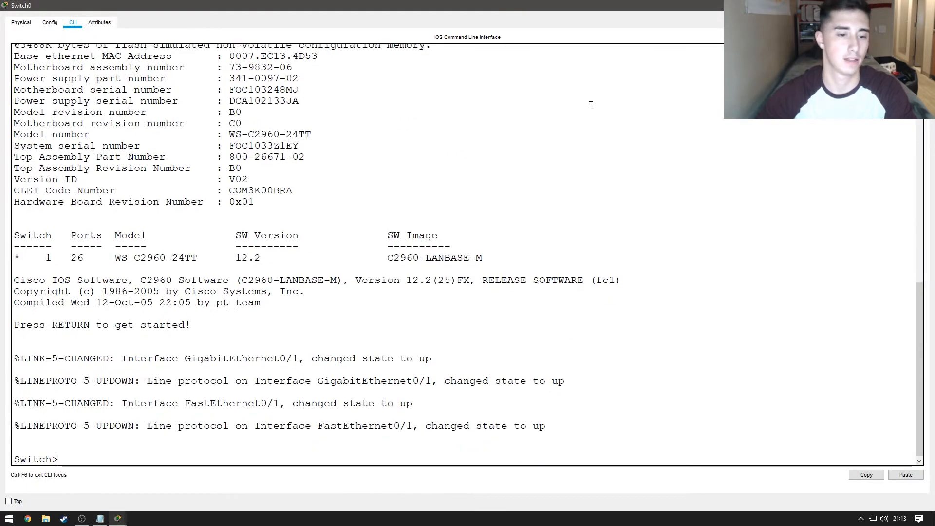
Step: Enter global configuration mode on the switch and set its hostname to SW1
key("Return")
type("en")
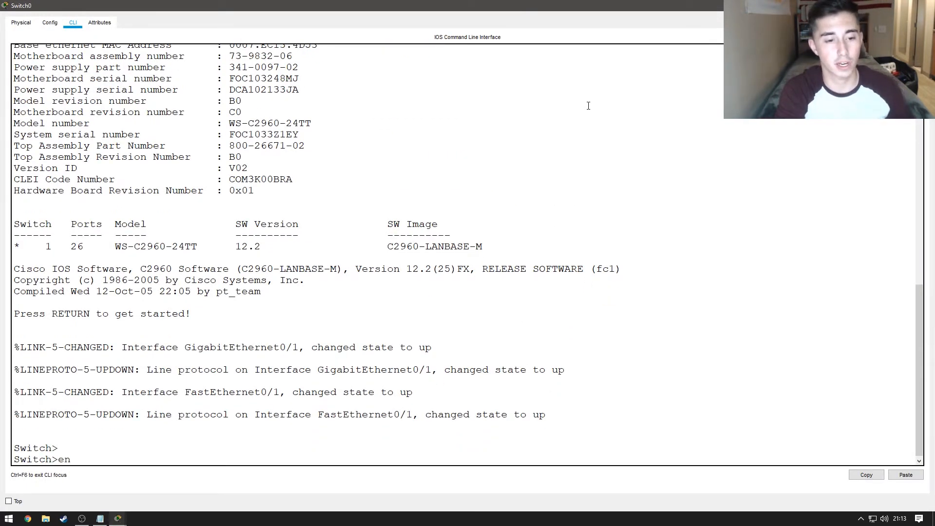
key("Return")
type("conf tch#conf")
key("Return")
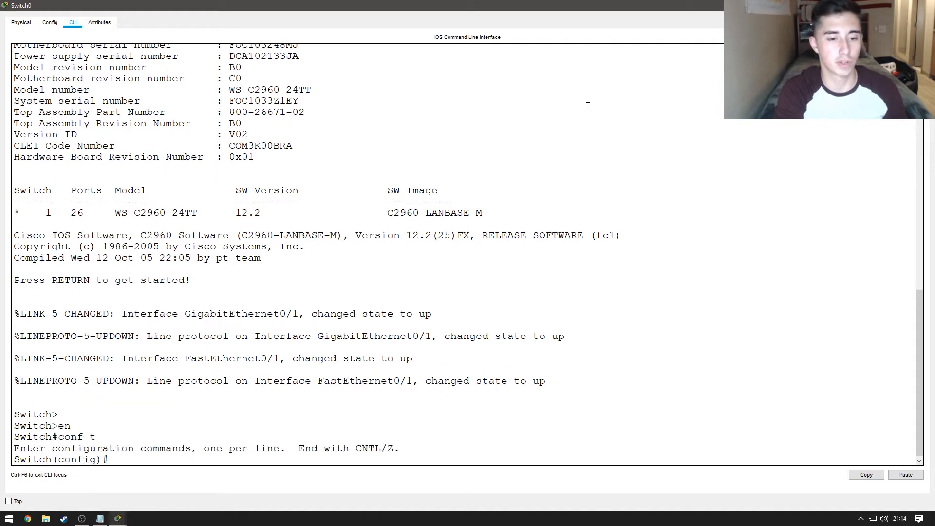
type("hostname")
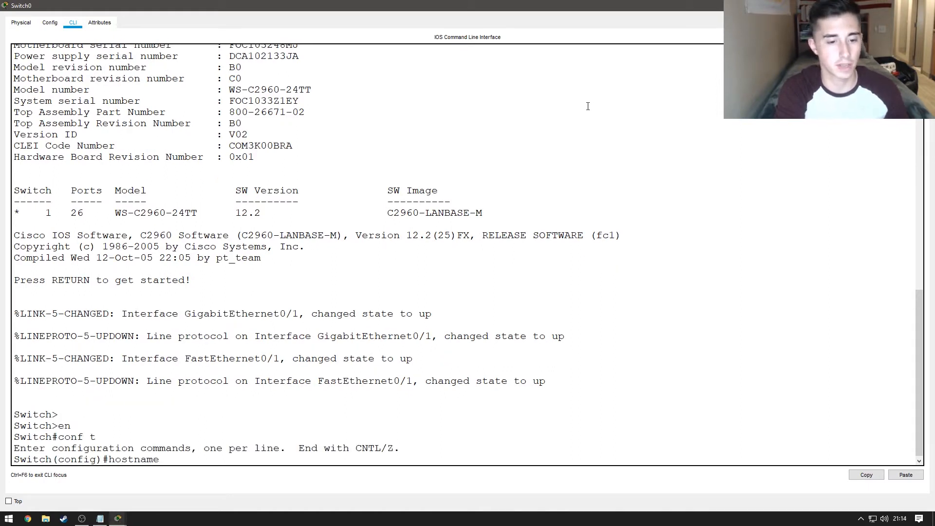
type(" SW1")
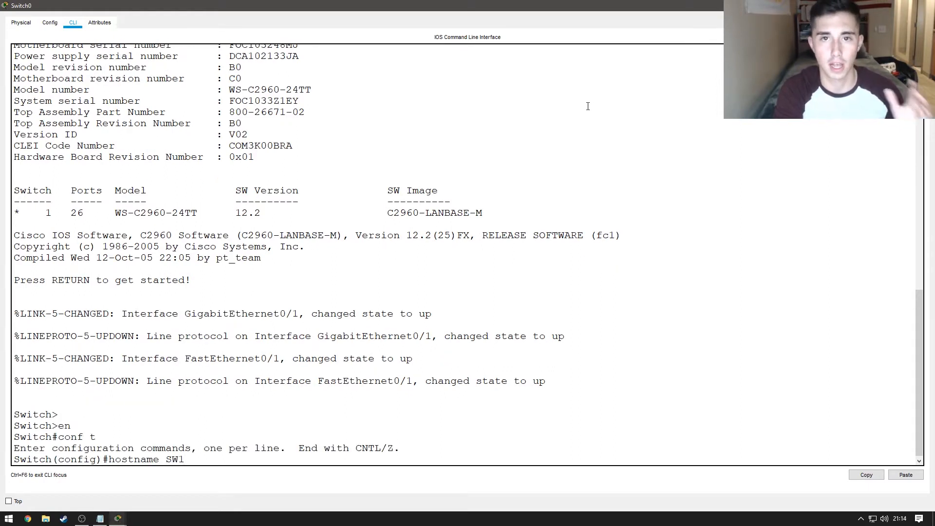
key("Return")
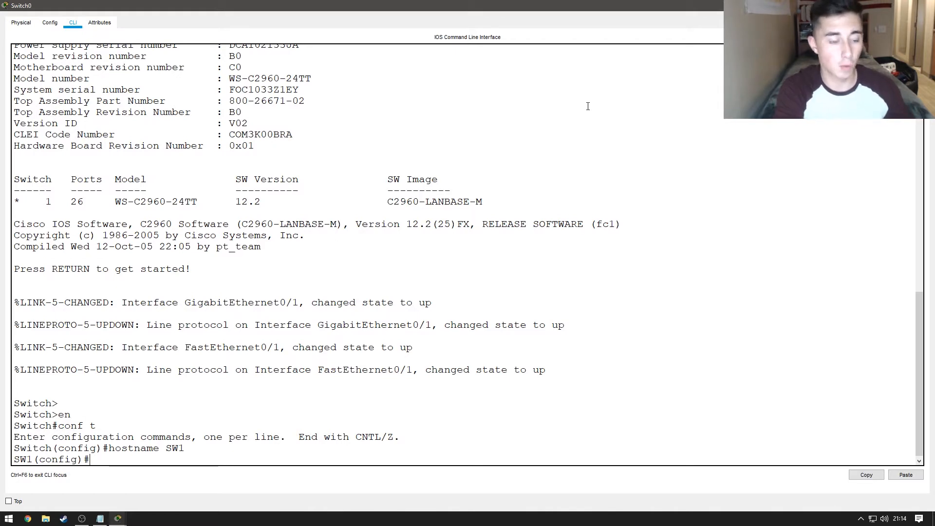
Step: Create VLAN 2 with the name ***USER*** and return to global configuration mode
type("vlan 2")
key("Return")
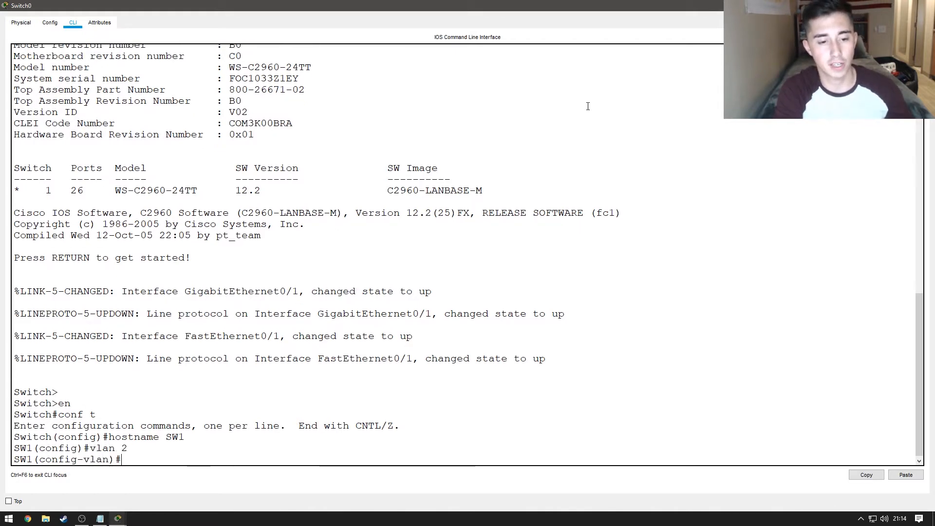
type("name ***U")
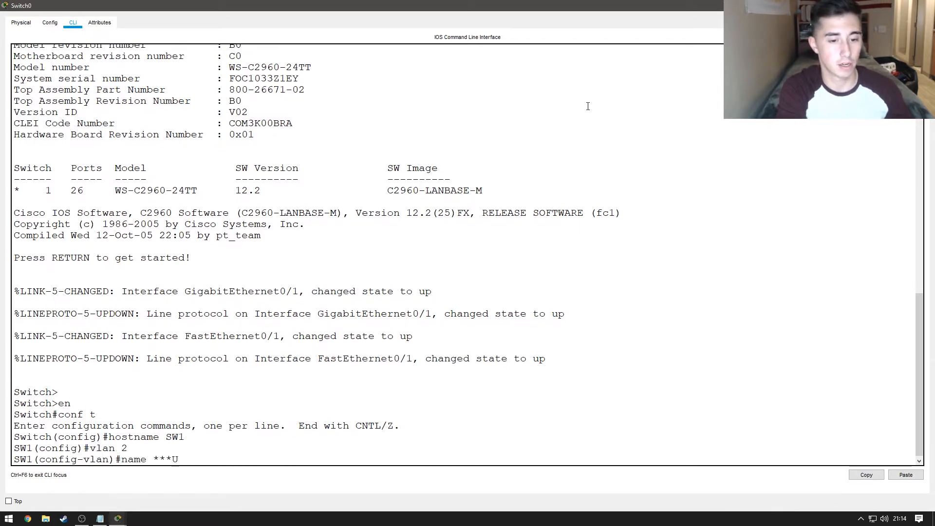
type("SER***")
key("Return")
type("ex")
key("Return")
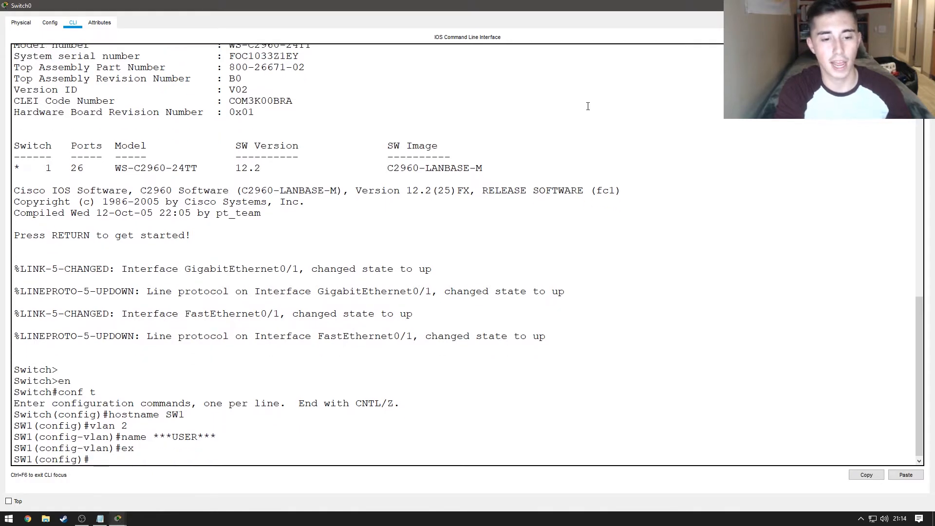
Step: Assign IP address 10.10.10.1 with subnet mask 255.255.255.0 to the VLAN 2 interface
type("int vlan 2")
key("Return")
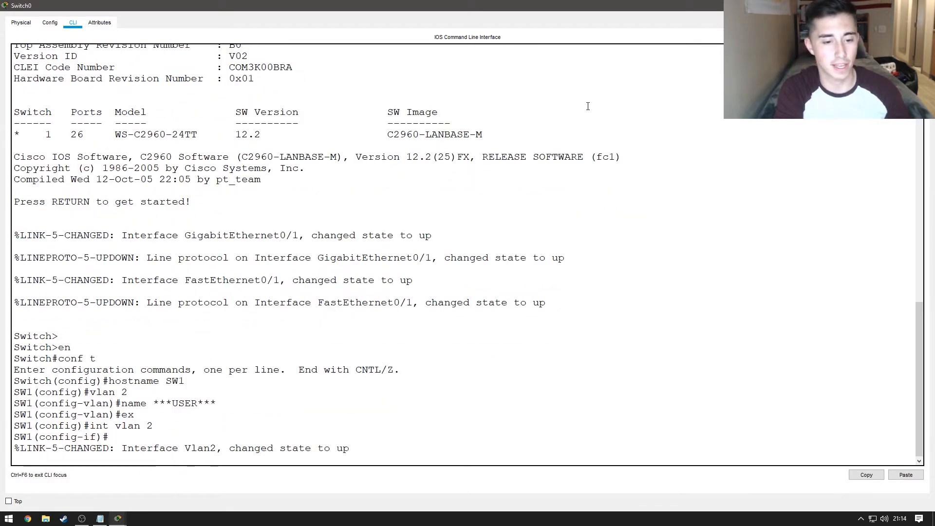
key("Return")
key("Return")
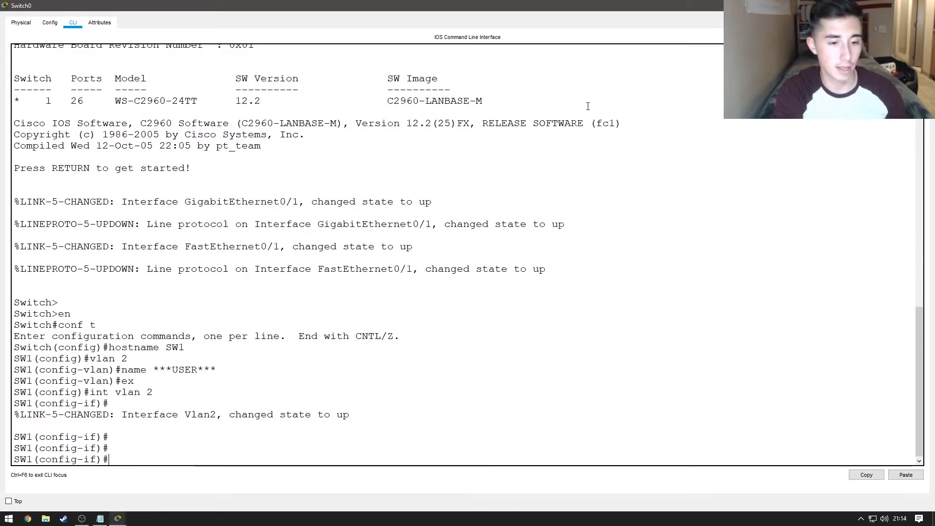
type("ip add 1")
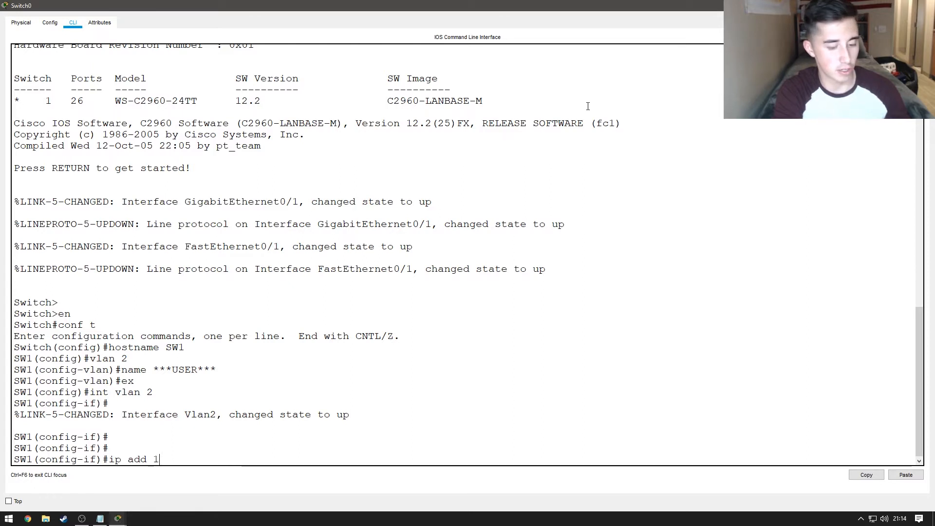
type("0.10.10.")
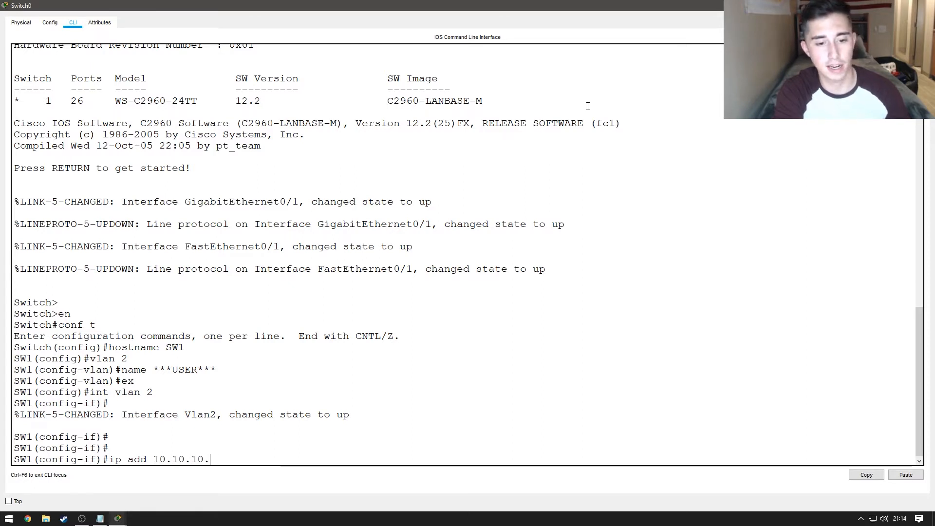
type("1 255.255.255.")
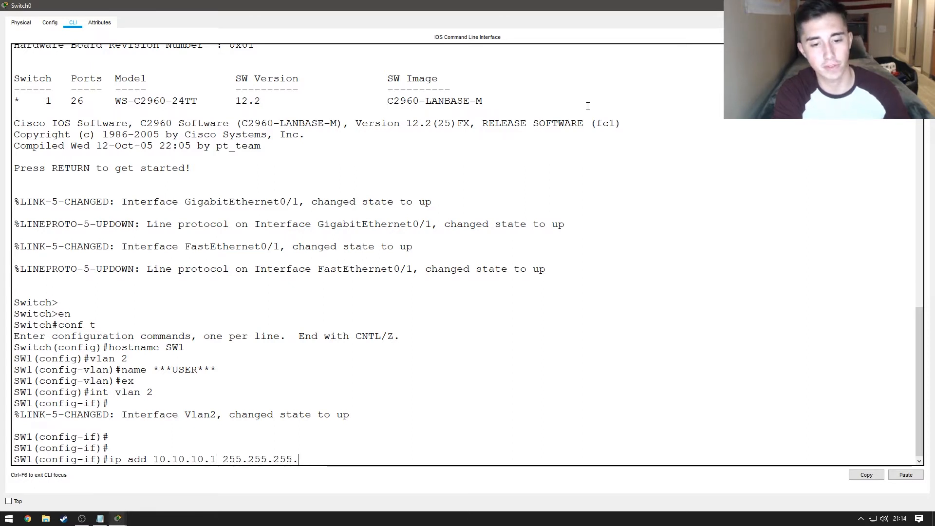
type("0")
key("Return")
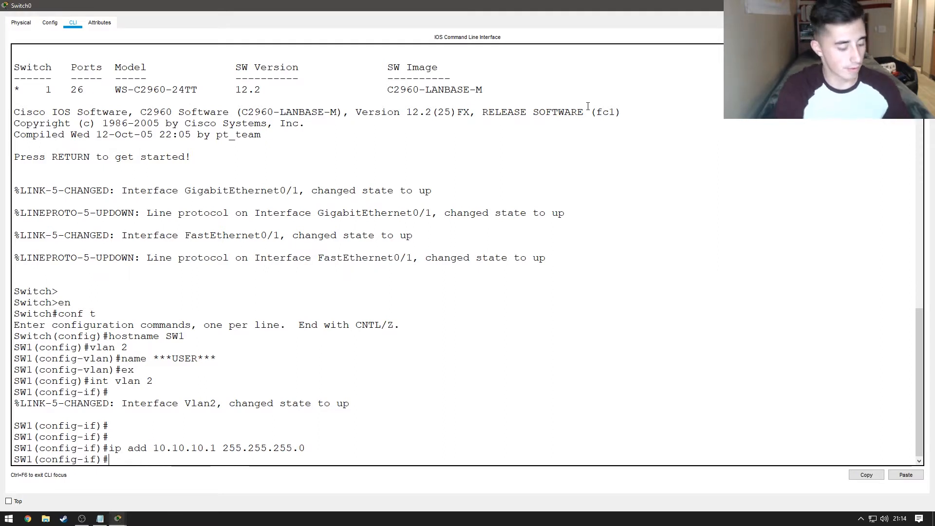
Step: Set the VLAN 2 interface description to ***USER*** and return to global configuration mode
type("des")
key("Tab")
type("*")
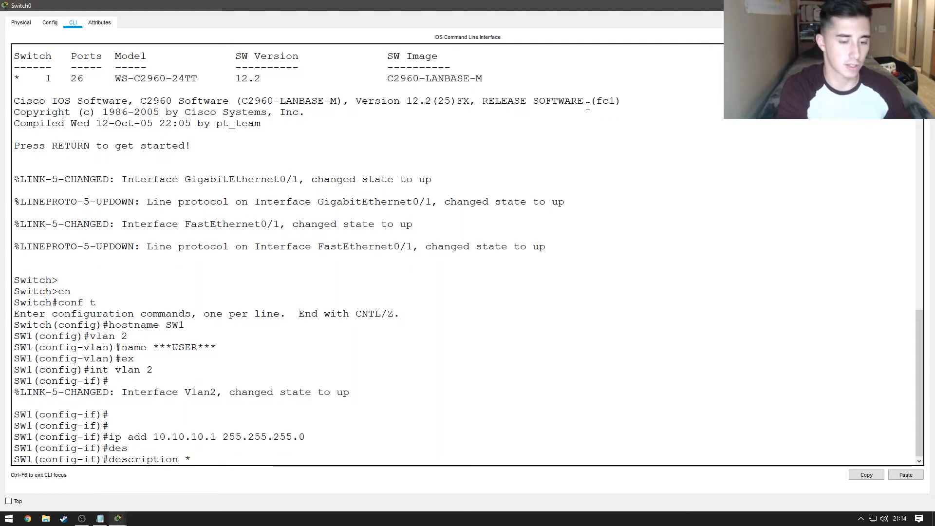
type("*USER**")
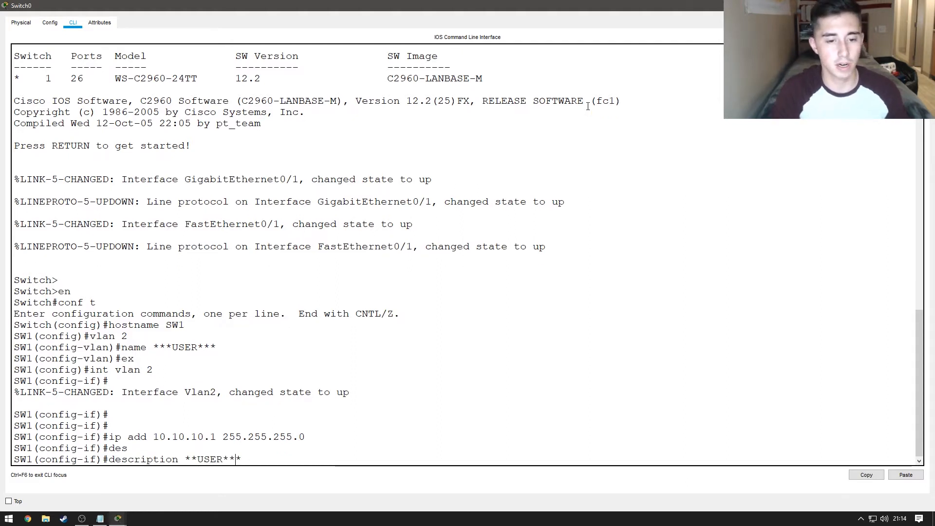
type("*")
key("Return")
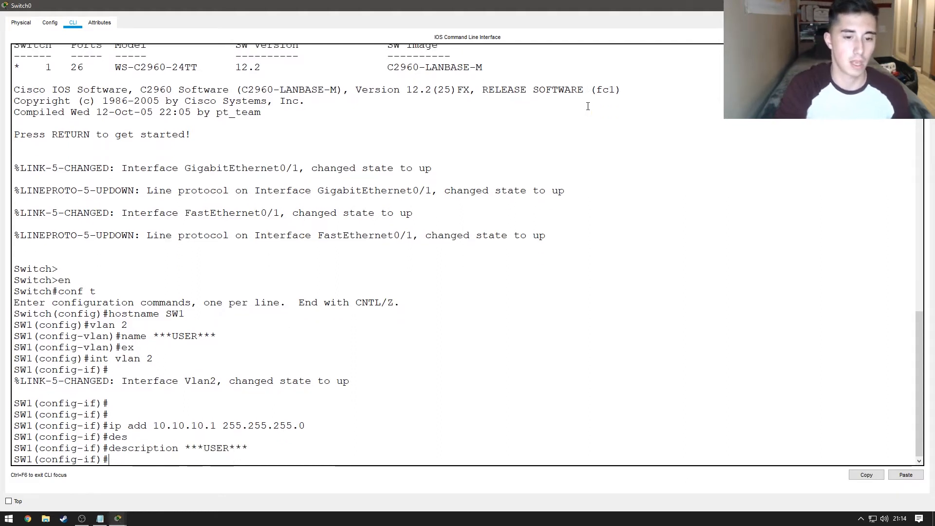
type("ex")
key("Return")
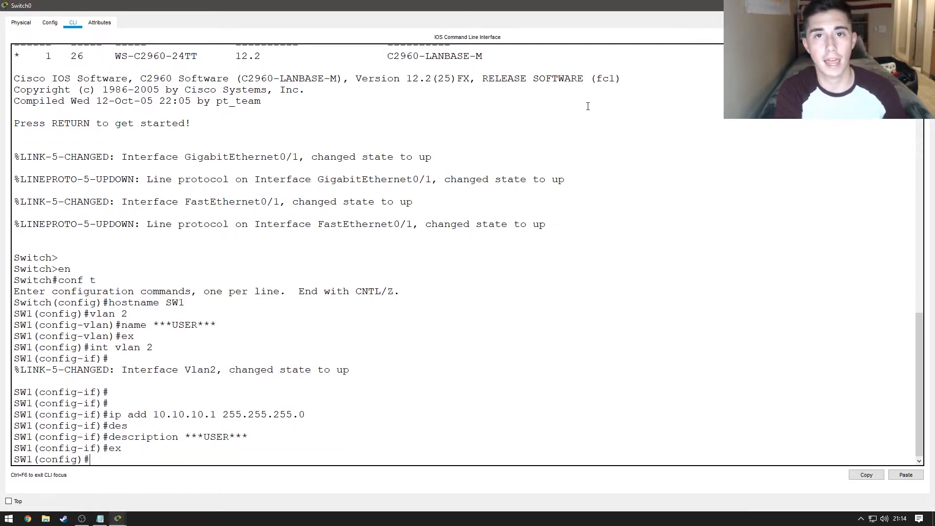
key("super")
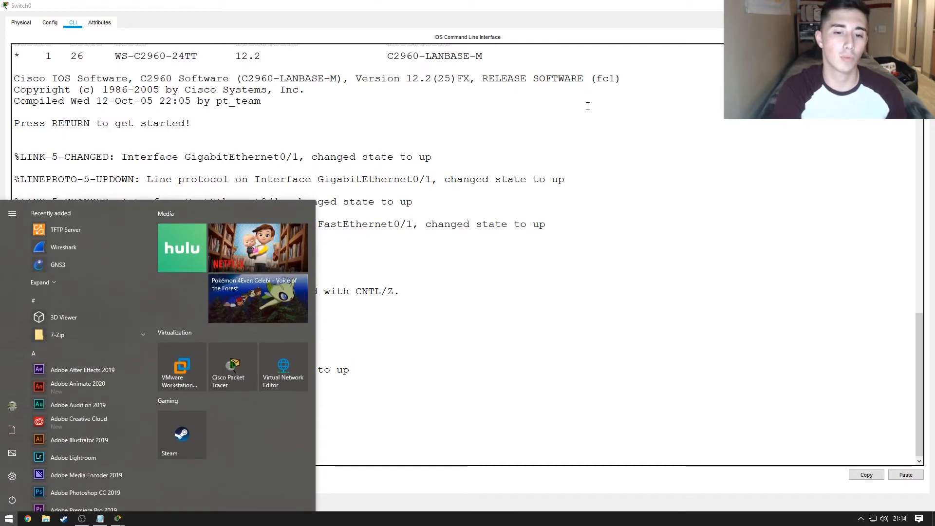
key("Escape")
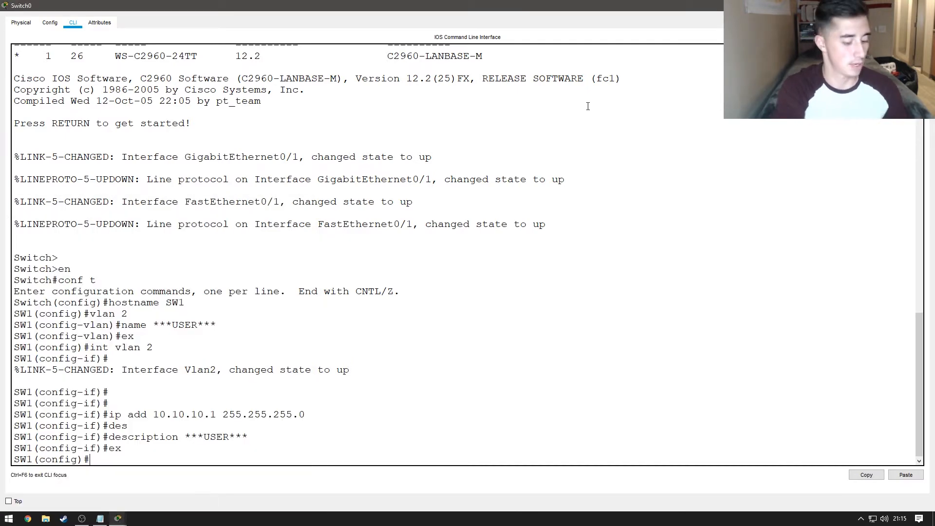
Step: Create a DHCP pool named ***USER*** on SW1
type("ip dhcp po")
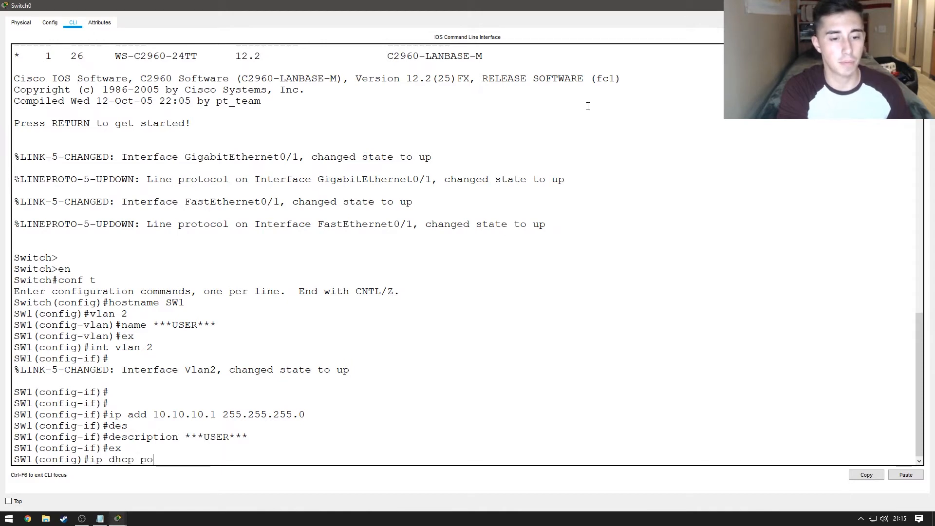
type("ol ***USER***")
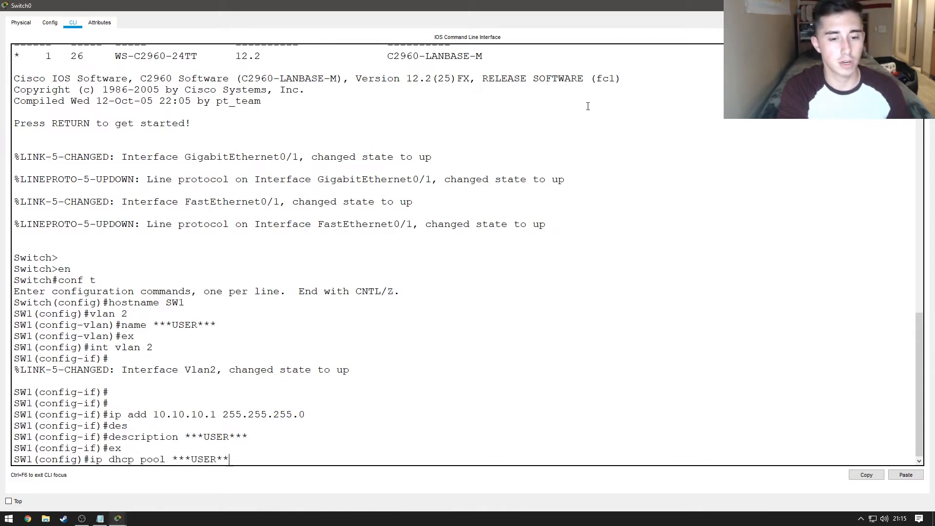
key("Return")
Step: Set the DHCP pool's network to 10.10.10.0 with subnet mask 255.255.255.0
type("netw")
key("Tab")
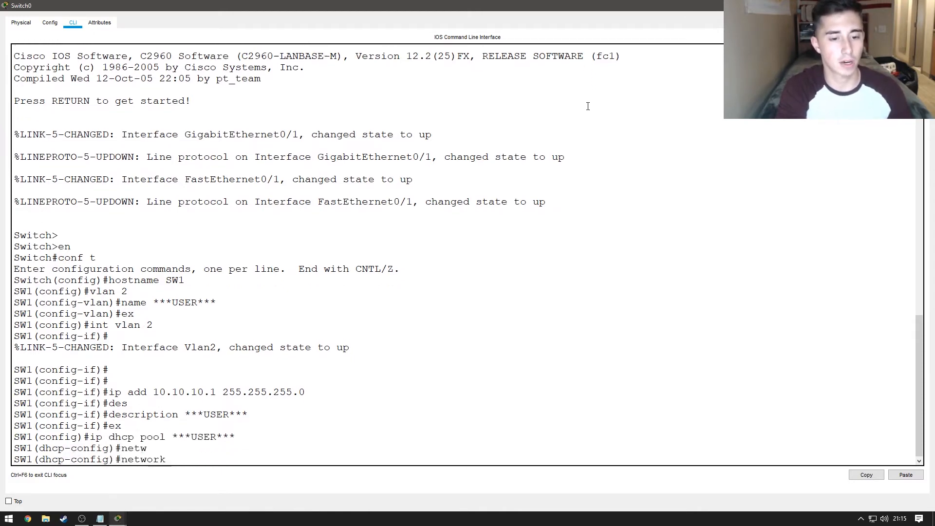
type("10.10.100")
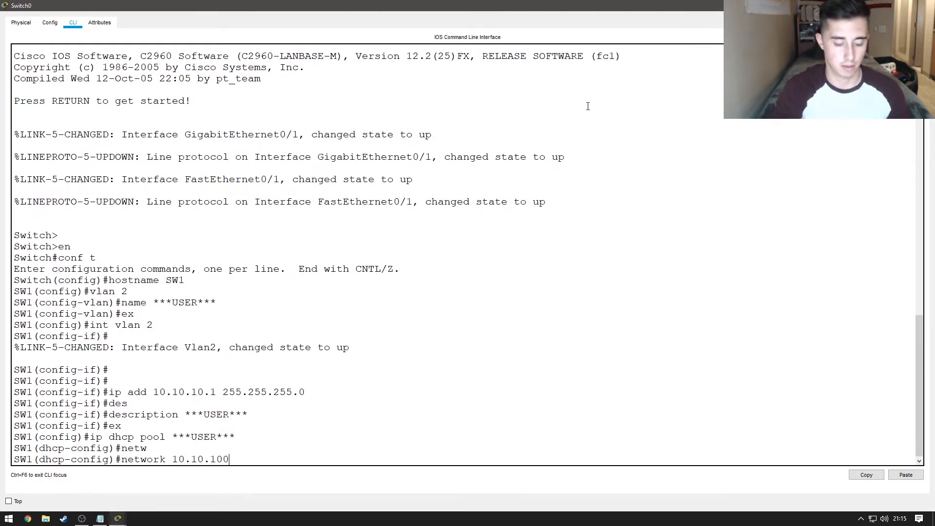
key("BackSpace")
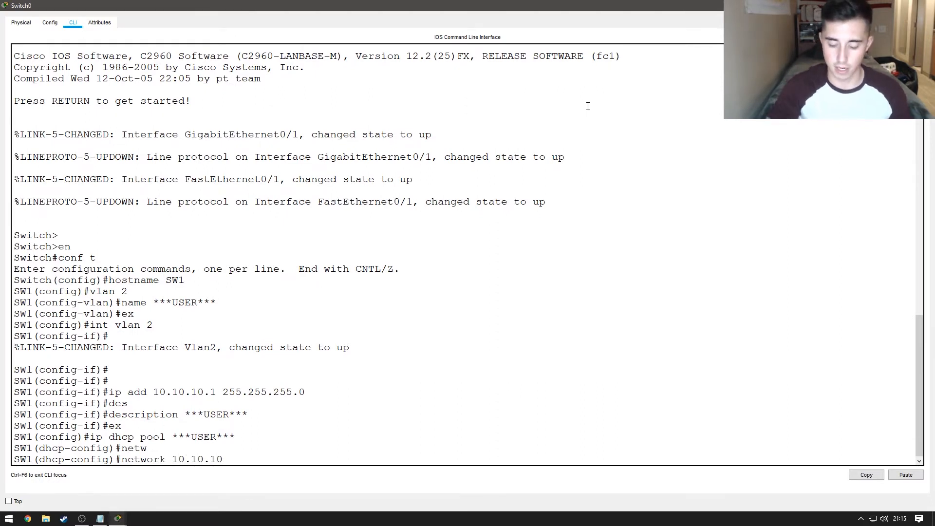
type(".0 255.255.2")
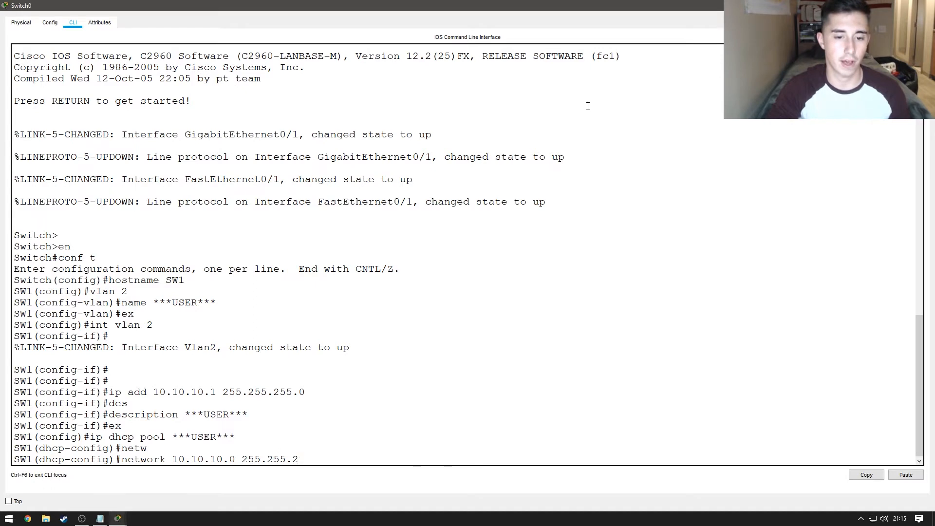
type("55.0")
key("Return")
Step: Set the DHCP pool's default router to 10.10.10.1 and return to global configuration mode
type("def")
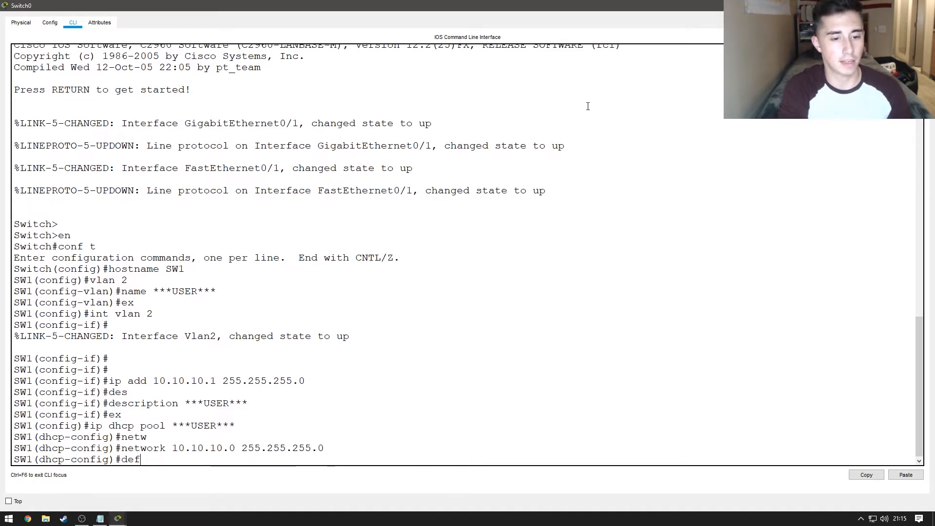
key("Tab")
type("10.10.10.1")
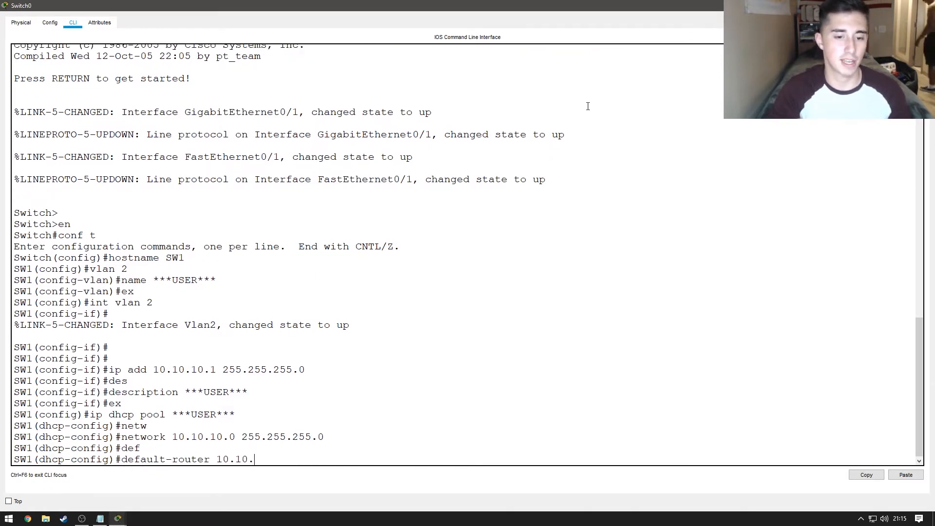
key("Return")
type("ex")
key("Return")
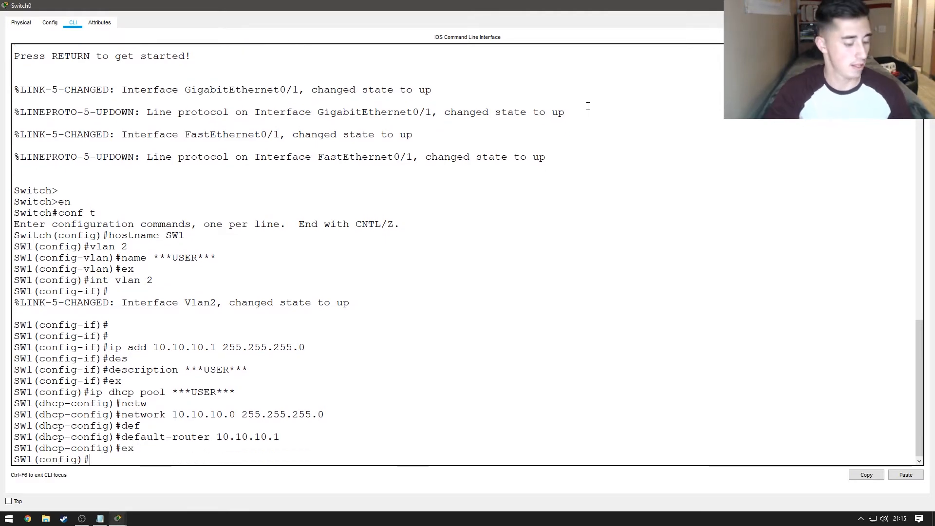
Step: Set interface fa0/1 on SW1 to switchport access mode
type("int")
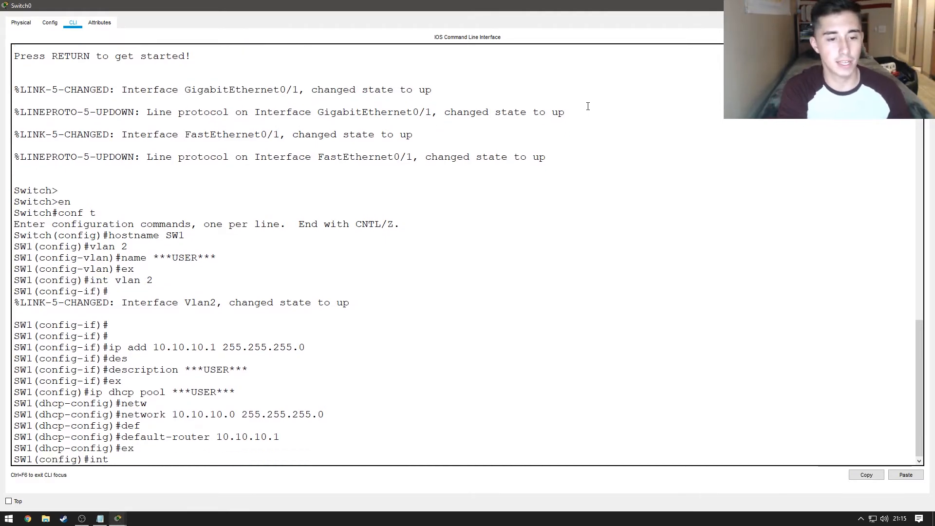
type(" fa0/")
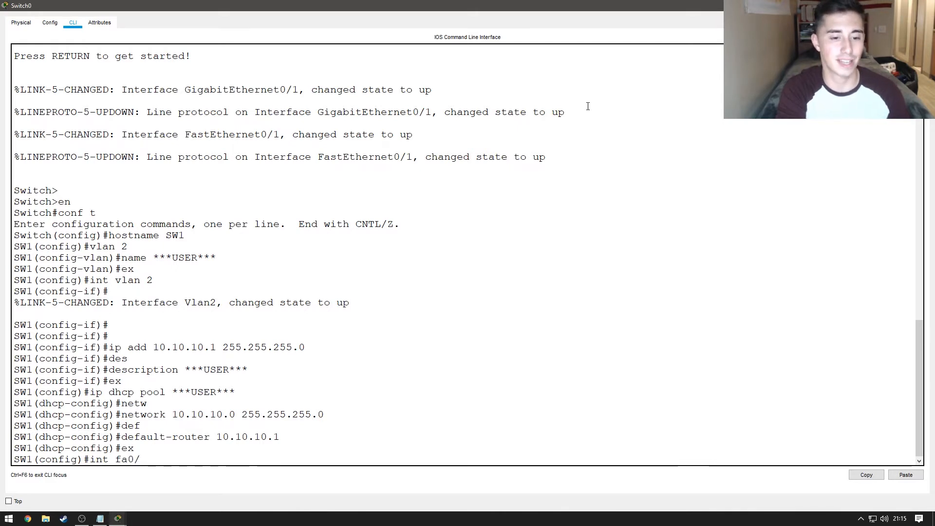
type("1")
key("Return")
key("Return")
type("s")
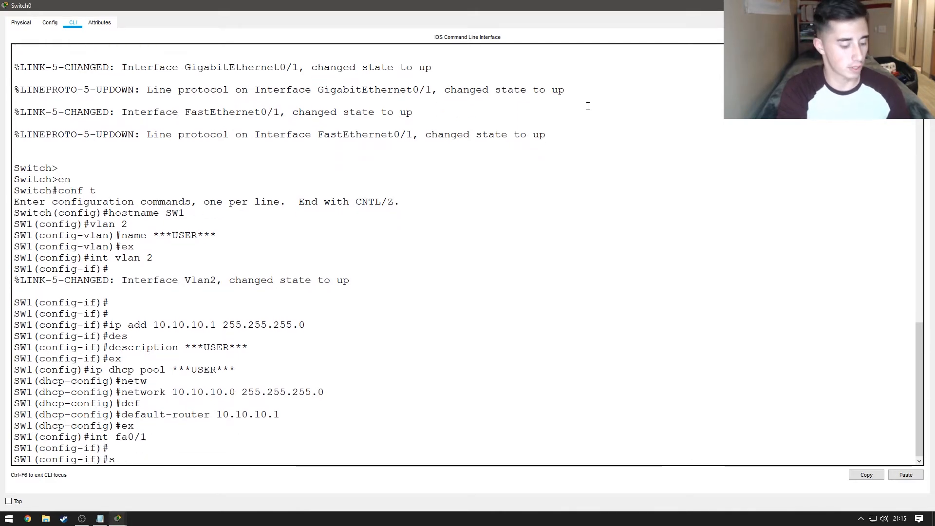
type("w mode acces")
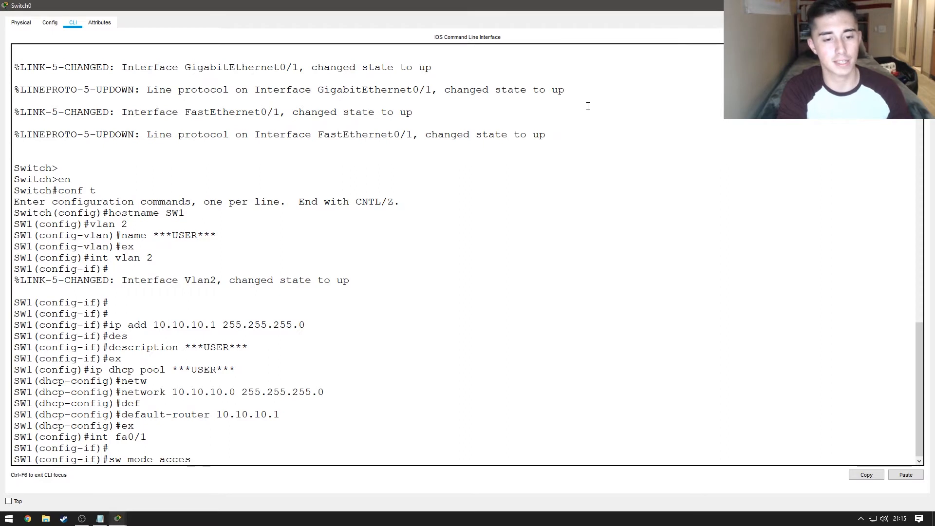
type("s")
key("Return")
Step: Assign interface fa0/1 on SW1 to access VLAN 2
type("ss")
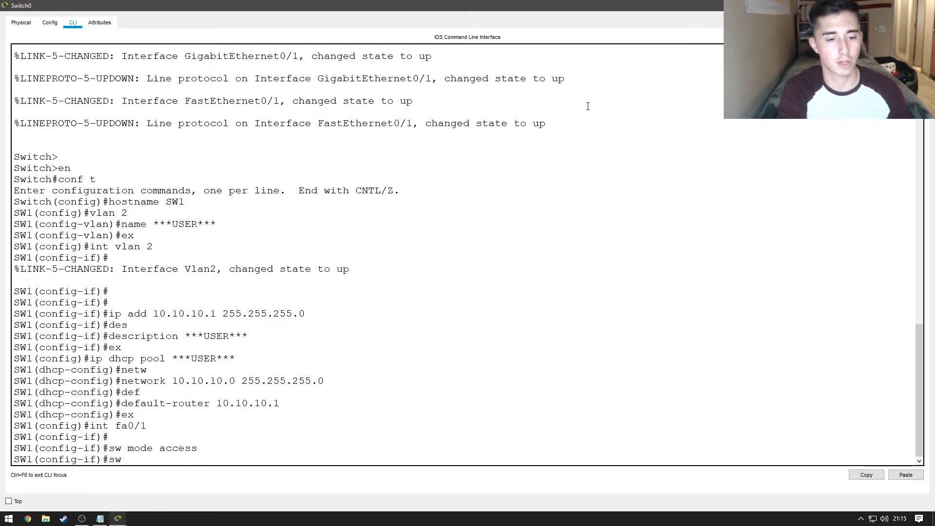
type(" access vlan 2")
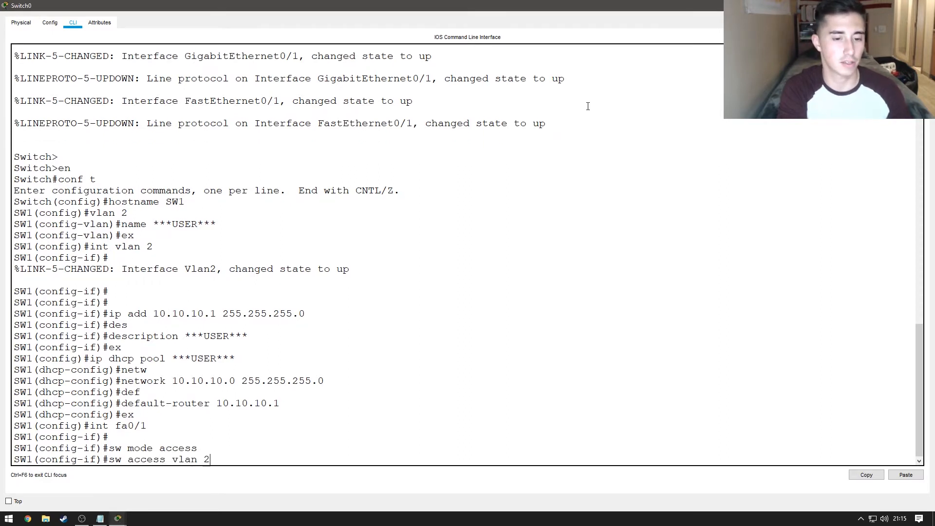
key("Return")
key("Return")
key("Return")
key("Return")
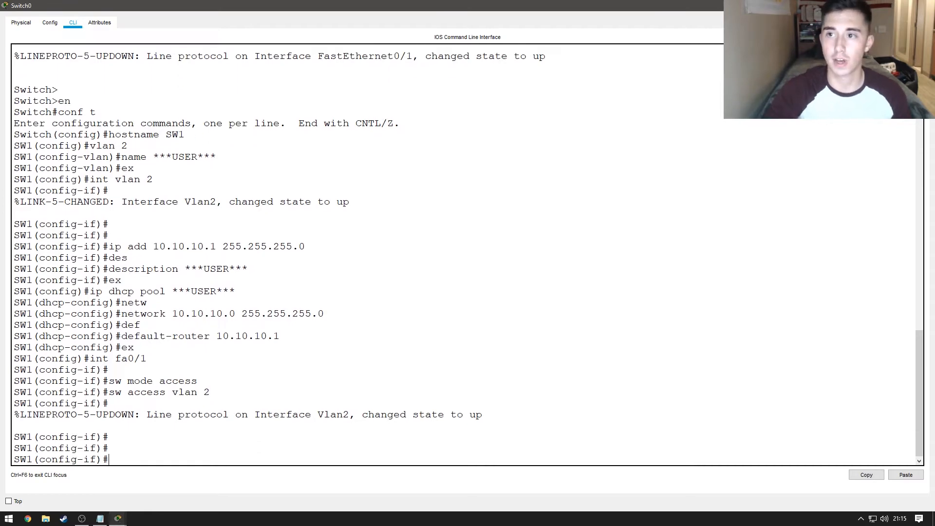
Step: Fast-forward the network time and switch Laptop0's IPv4 configuration on FastEthernet0 to DHCP
left_click(893, 6)
left_click(81, 460)
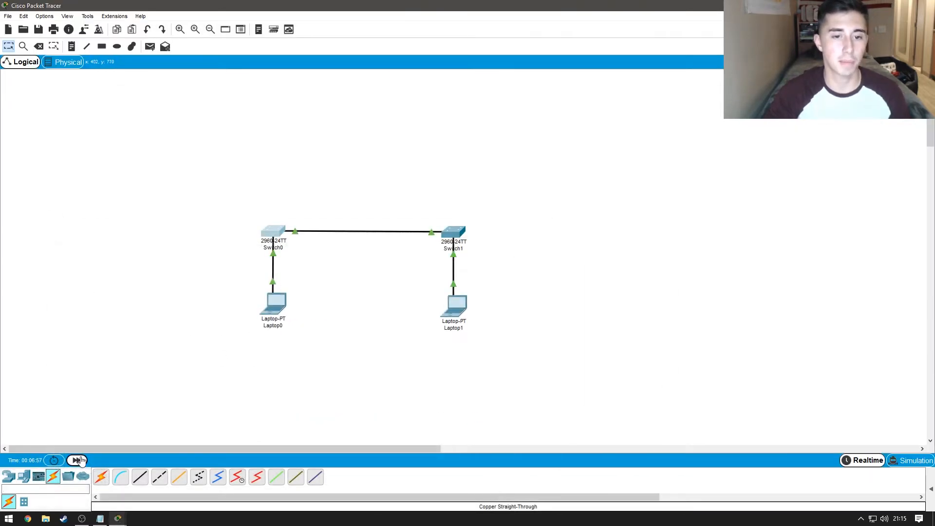
left_click(278, 305)
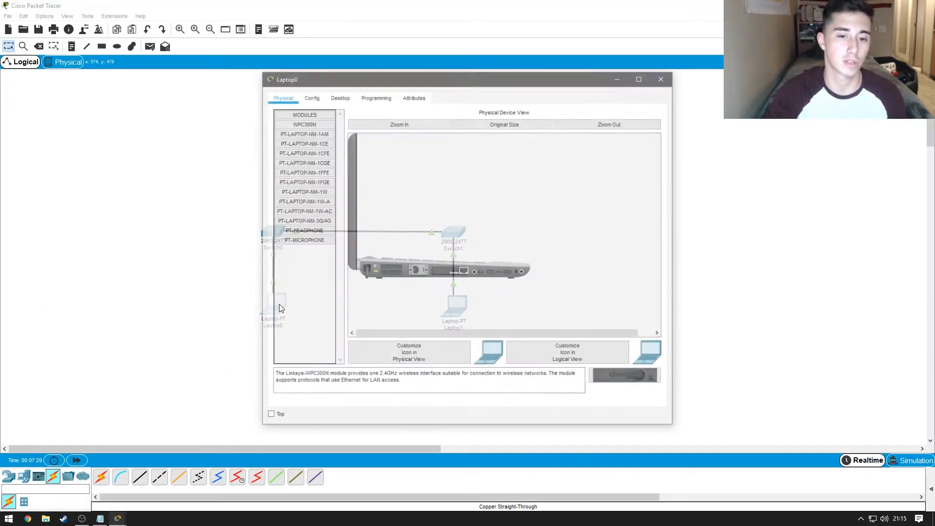
left_click(341, 98)
left_click(326, 140)
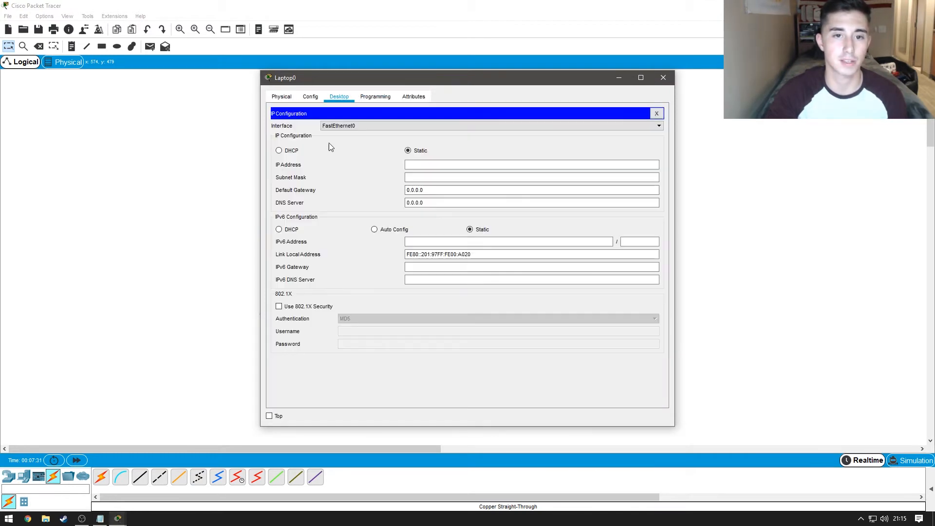
left_click(279, 151)
left_click_drag(363, 80, 521, 85)
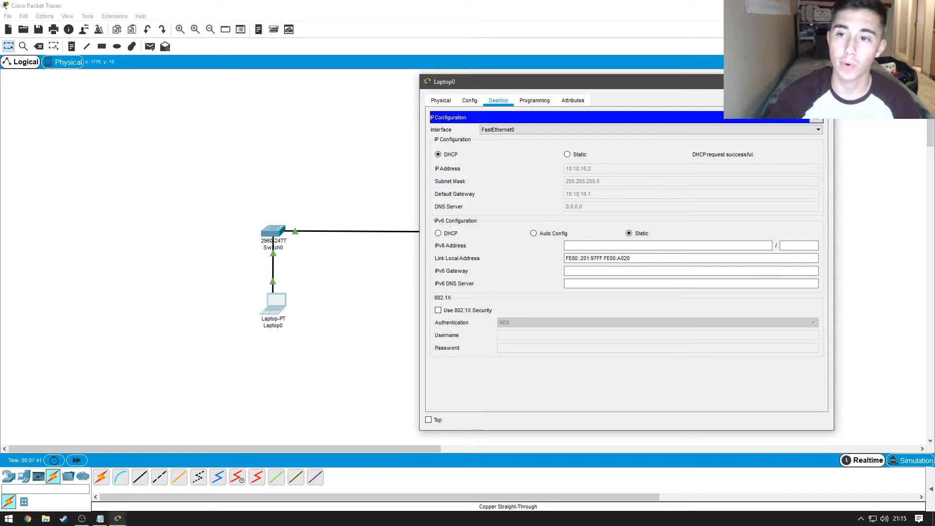
left_click(827, 81)
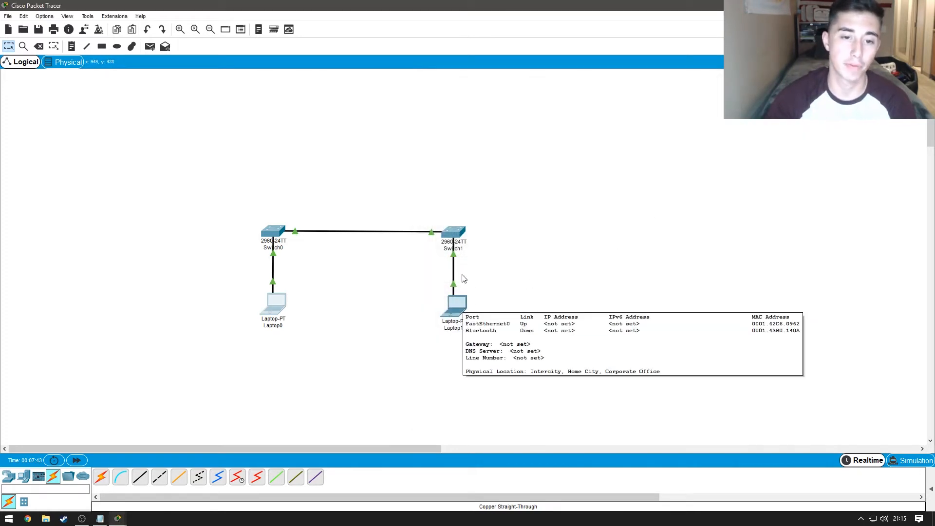
Step: Return to the command line of Switch0 and set its VTP domain to Jacktastic.Local
mouse_move(267, 232)
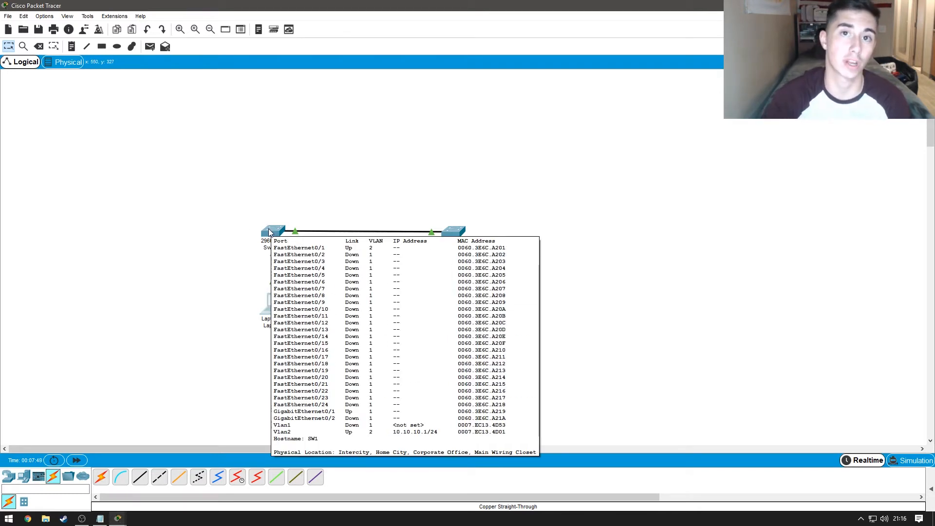
left_click(271, 232)
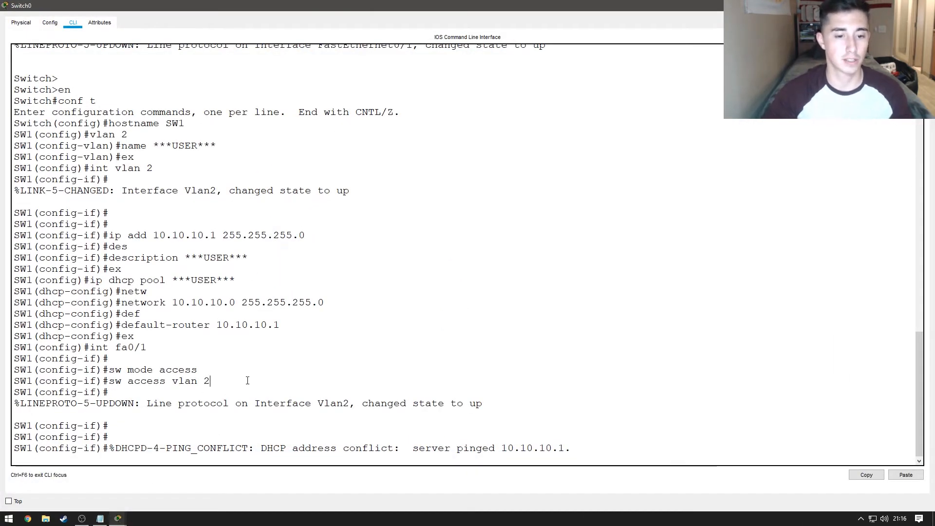
key("Return")
key("Return")
key("Return")
key("Return")
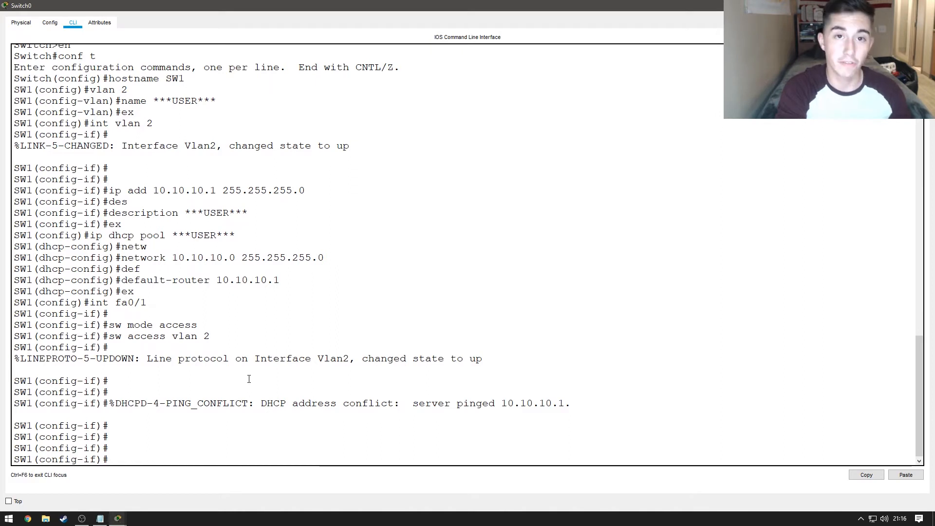
type("vtp domain")
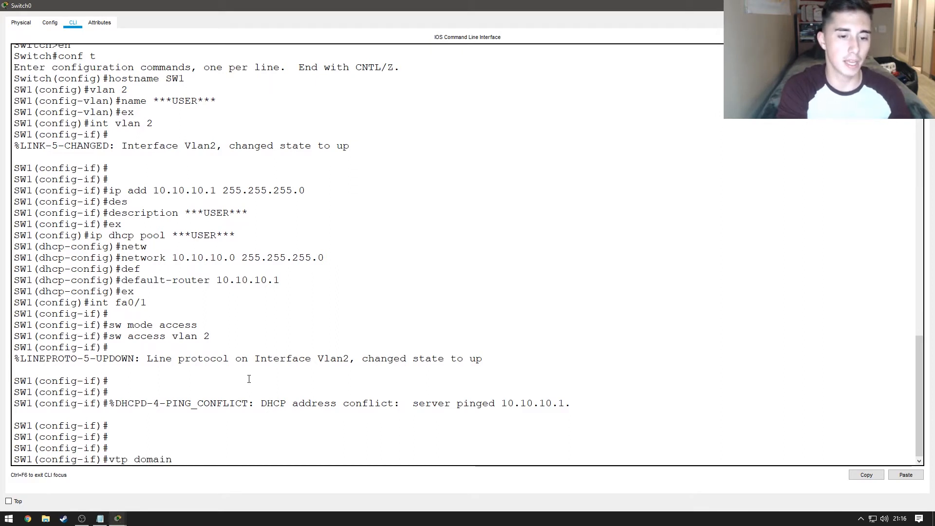
type(" Jack")
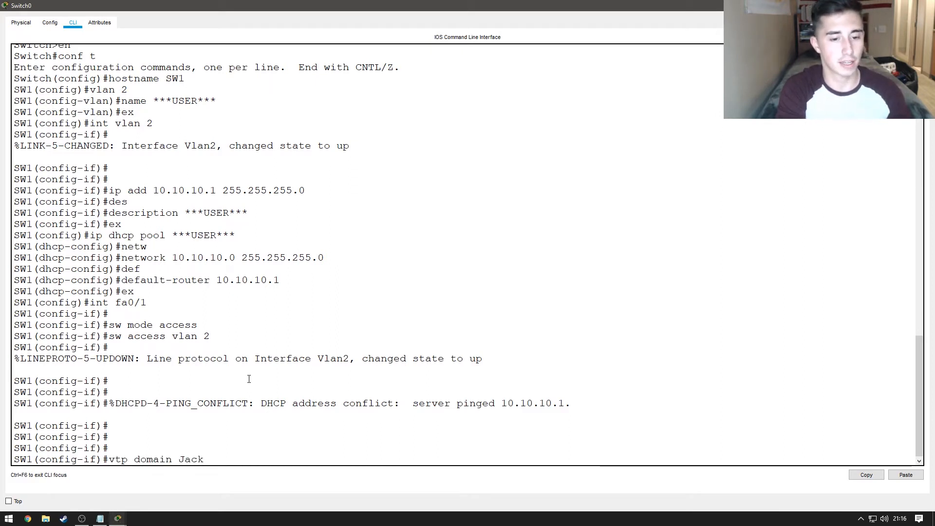
type("tastic.Te")
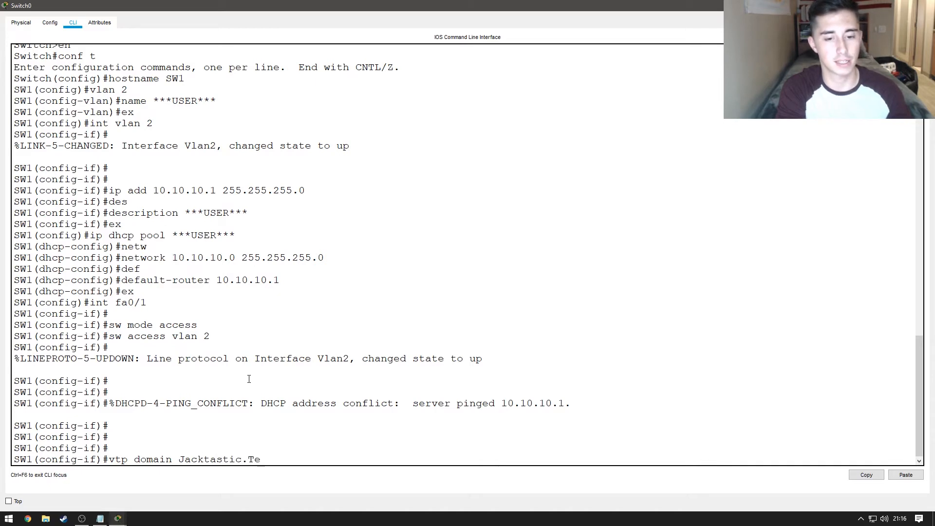
type("Local")
key("Return")
key("Return")
key("Return")
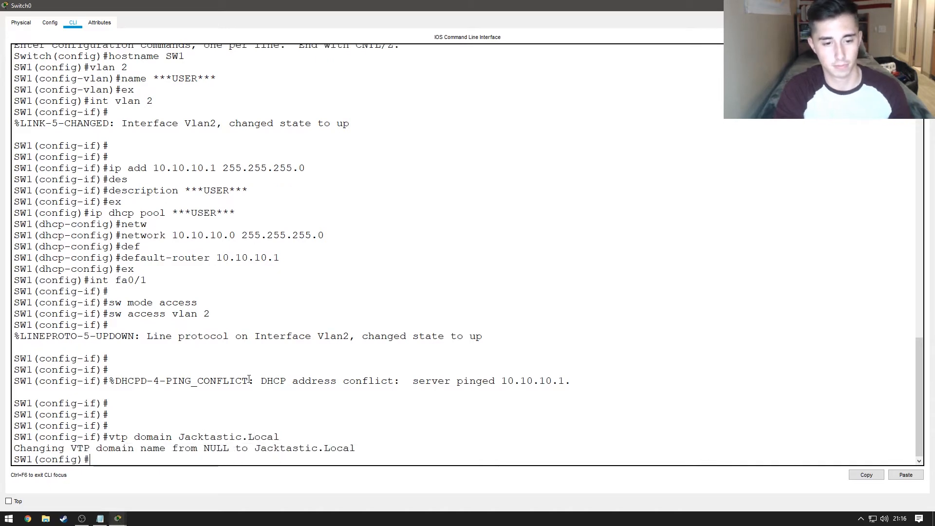
Step: Set the VTP password on SW1
type("vtp password 12")
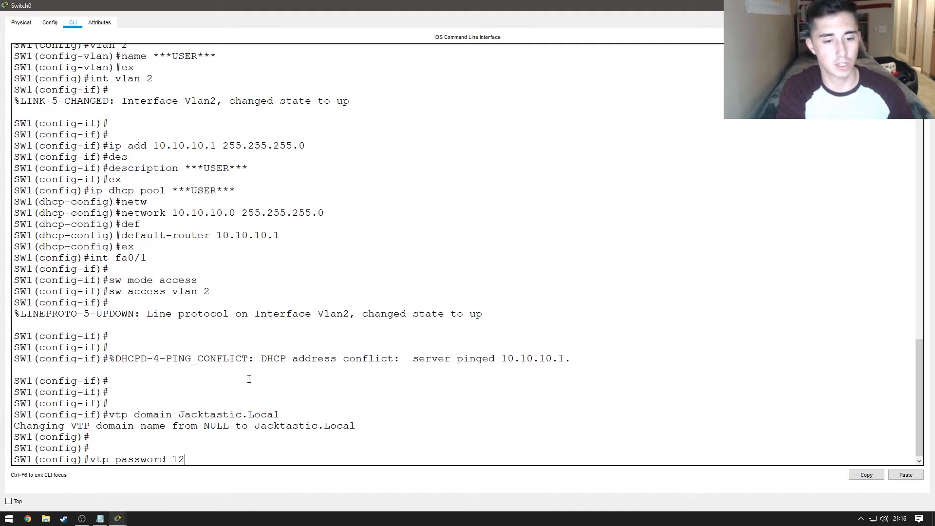
type("34")
key("Return")
key("Return")
key("Return")
key("Return")
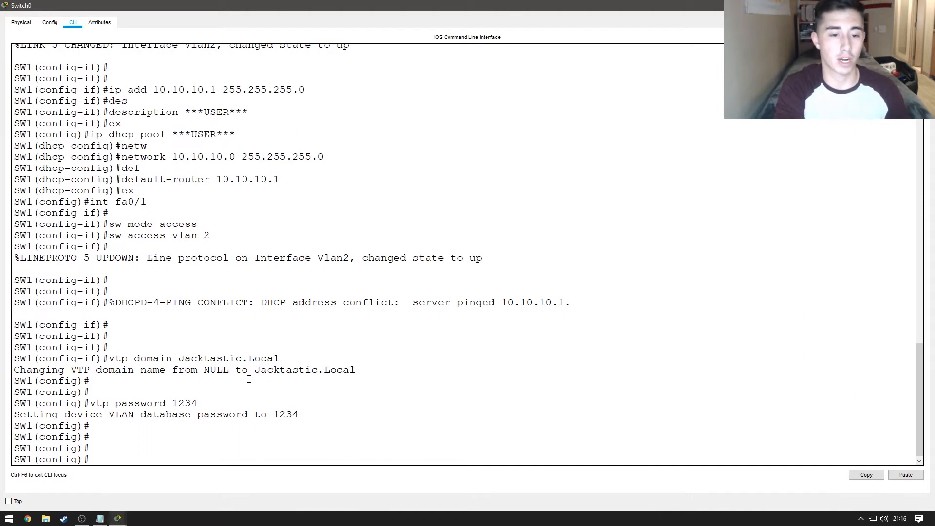
Step: Set the VTP mode of SW1 to server
type("vtp")
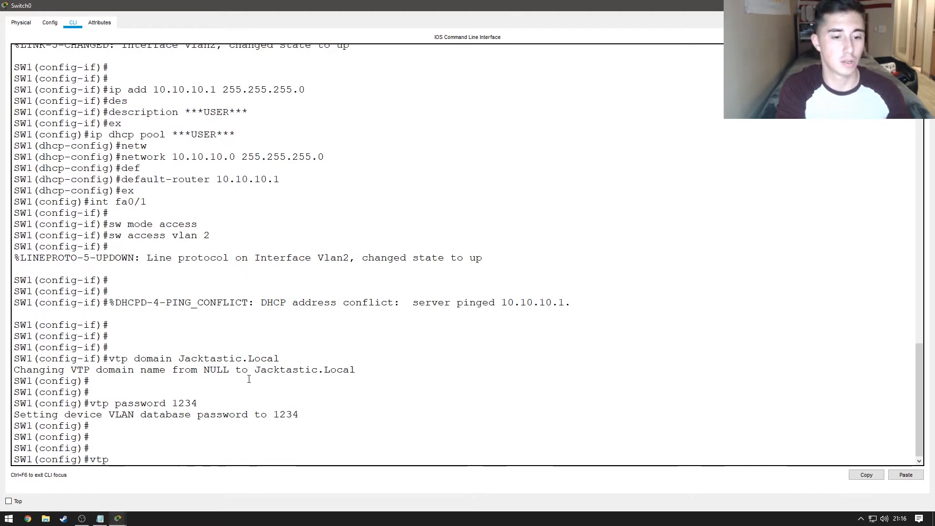
type(" mode server")
key("Return")
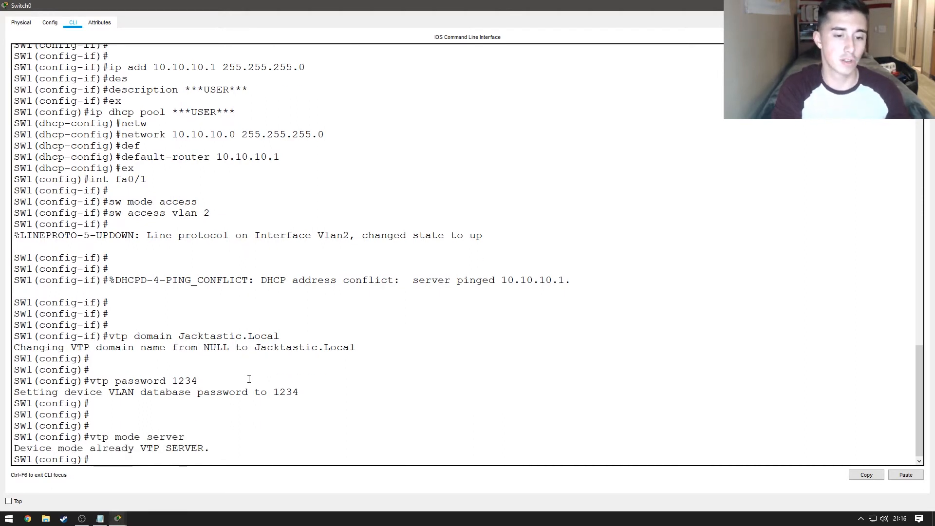
key("Return")
key("Return")
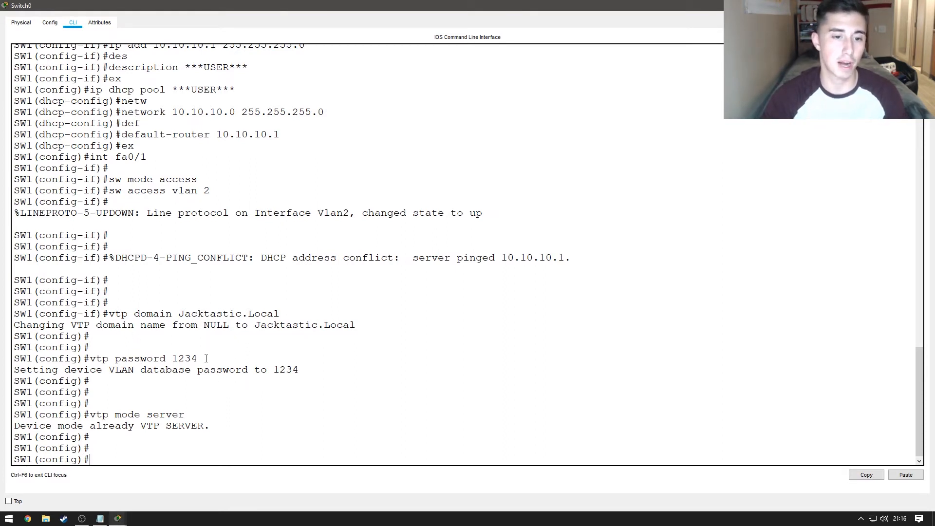
left_click_drag(197, 359, 178, 358)
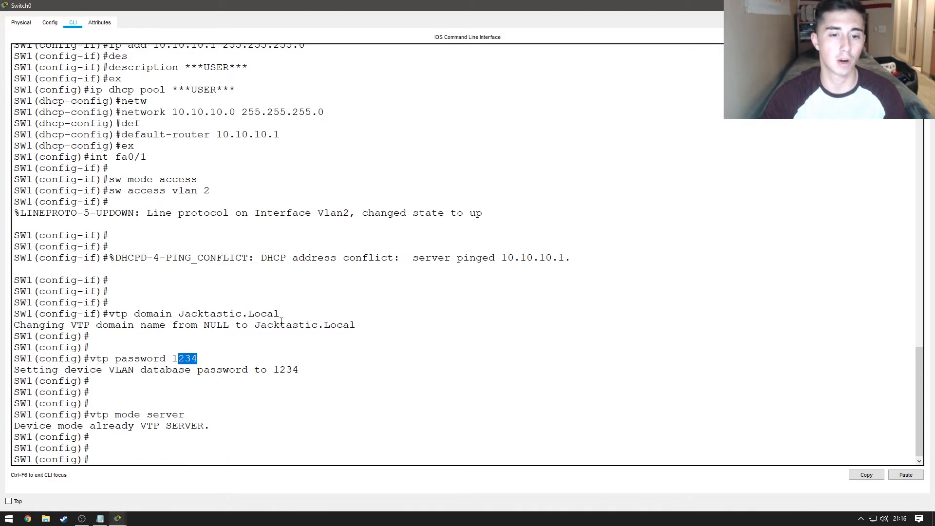
left_click_drag(280, 313, 177, 318)
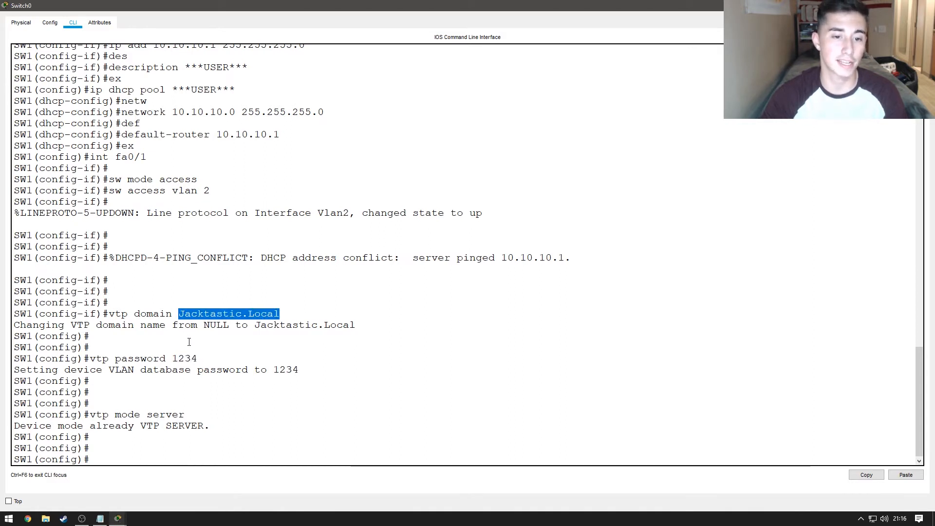
left_click_drag(199, 356, 172, 358)
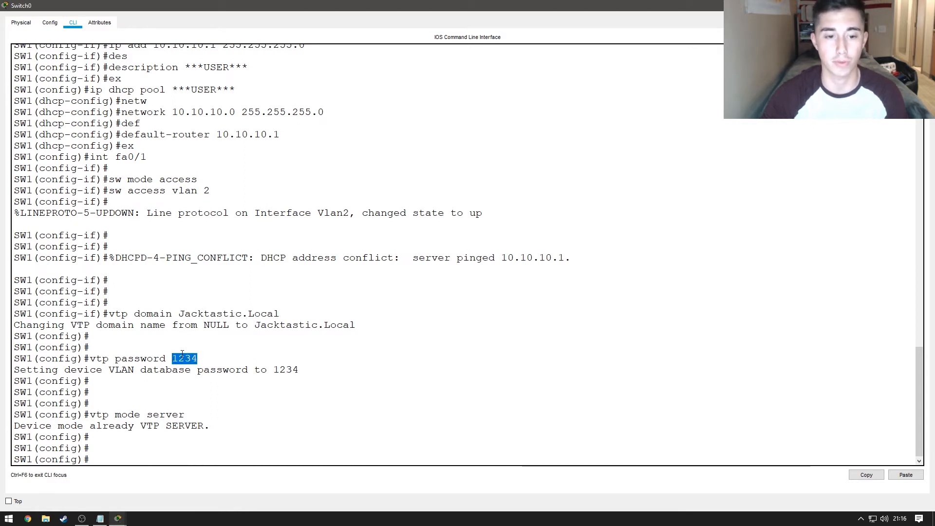
left_click(222, 433)
key("Return")
key("Return")
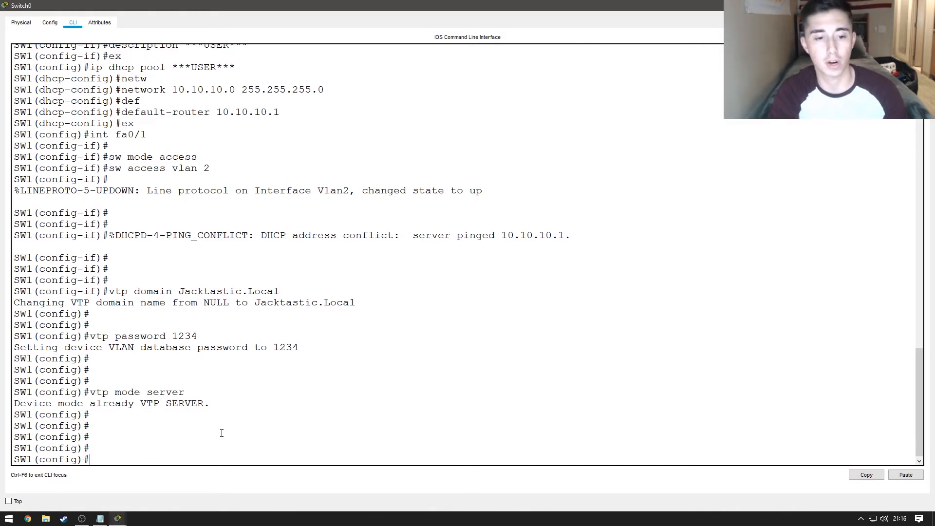
Step: Enter interface g0/1 on SW1 and set its switchport mode to trunk
type("int ")
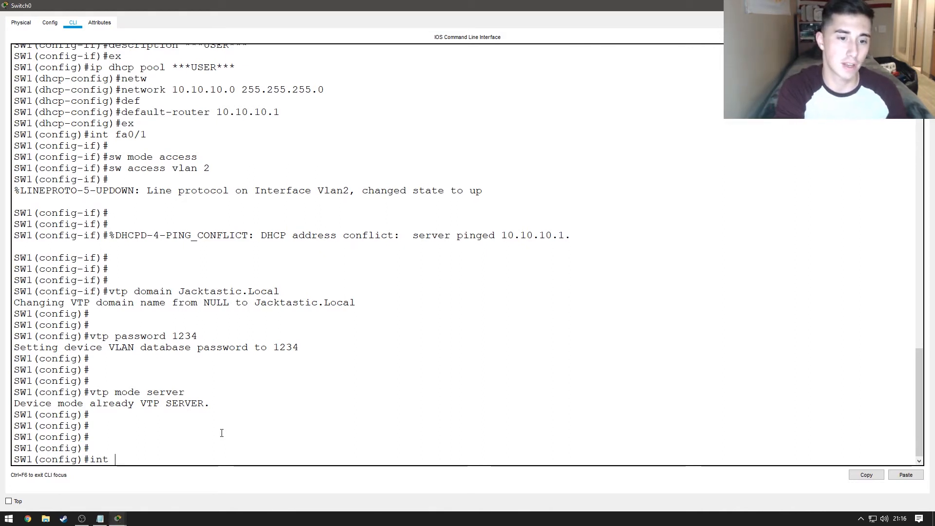
type("gi")
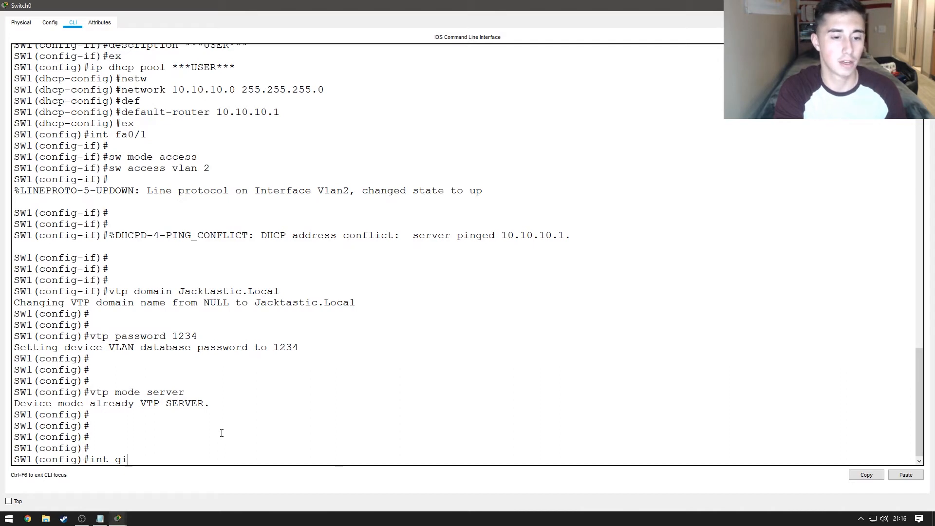
key("BackSpace")
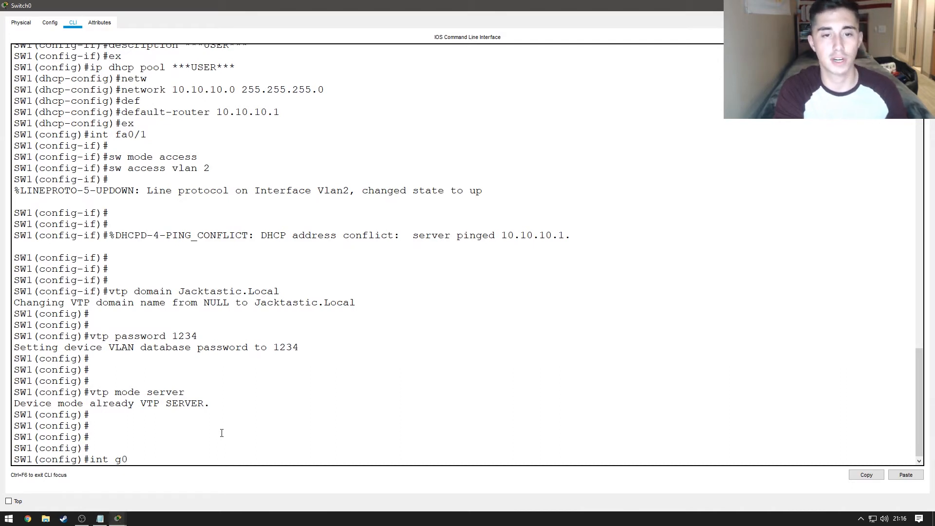
type("1")
key("Return")
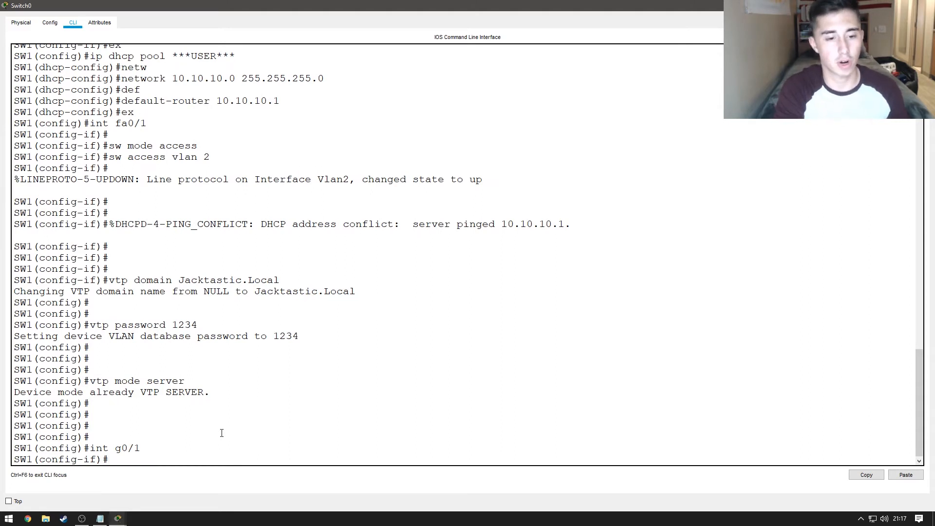
key("Return")
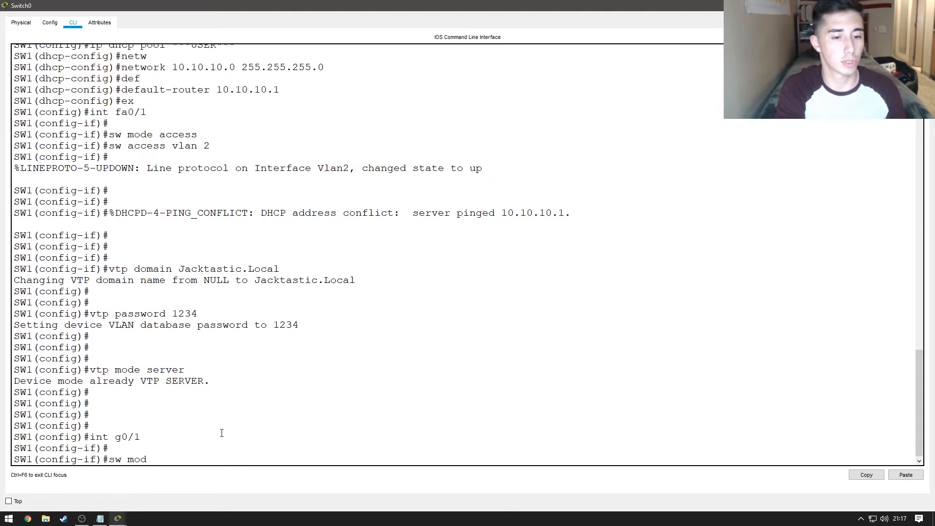
type("sw mode trunk")
key("Return")
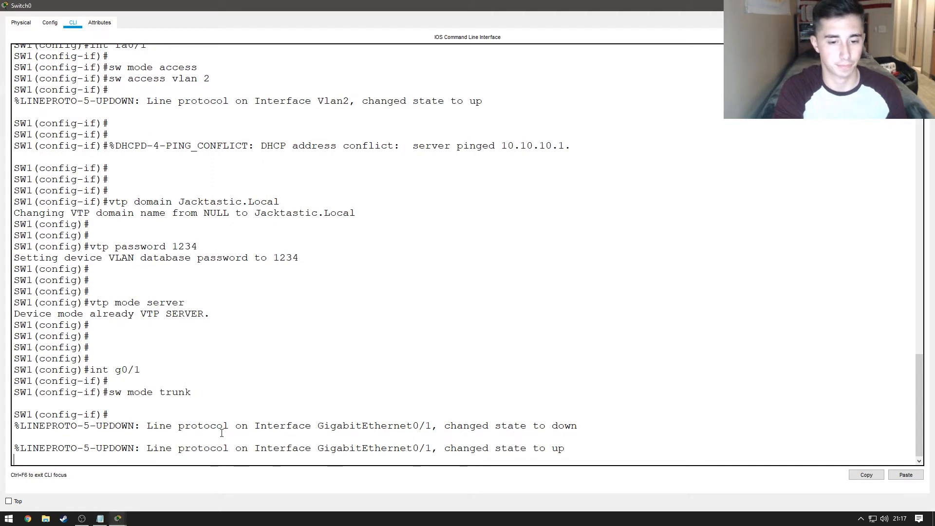
key("Return")
key("Return")
key("Return")
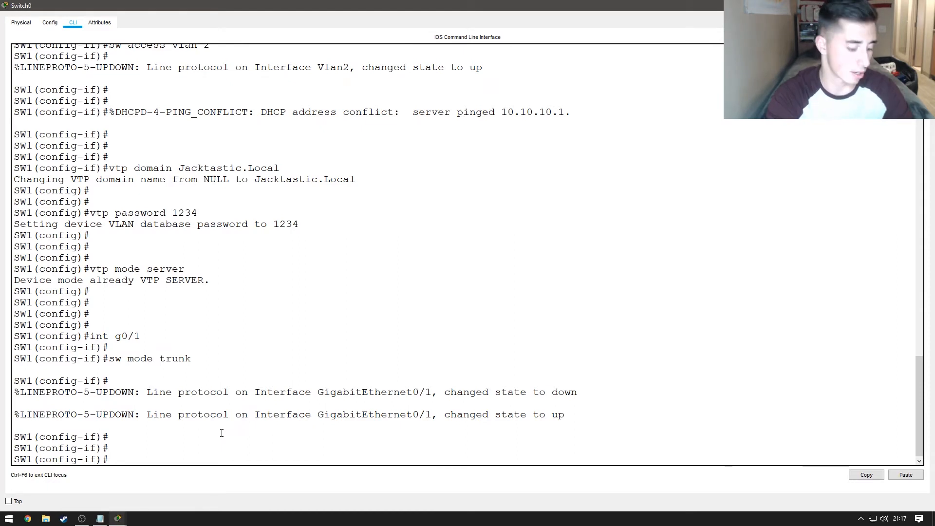
Step: Give SW1's interface g0/1 the description ***TRUNK TO SW2*** and return to global configuration mode
type("des")
key("Tab")
type("**")
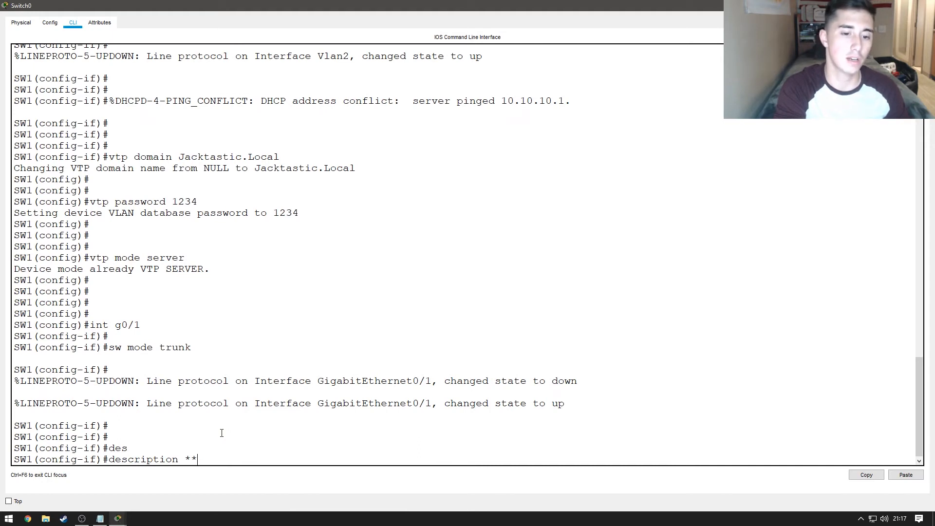
type("*TRUNK TO S")
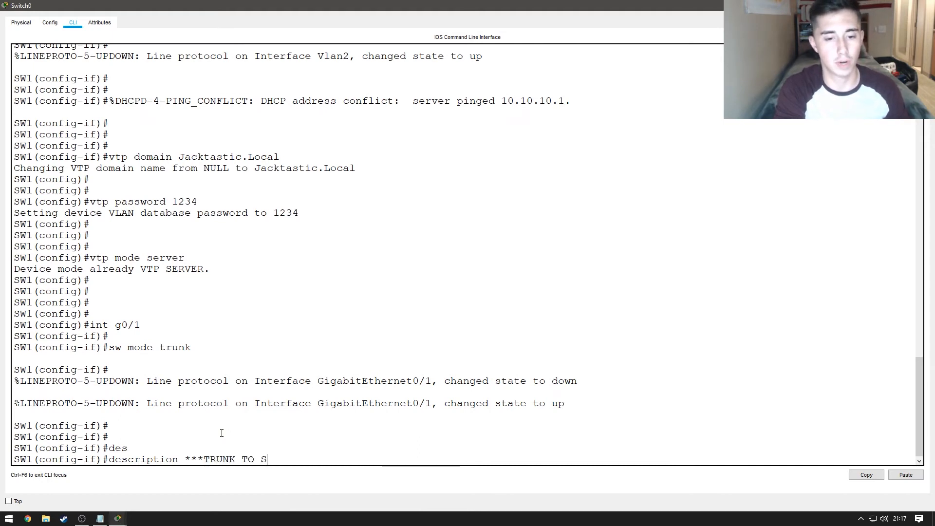
type("W2***")
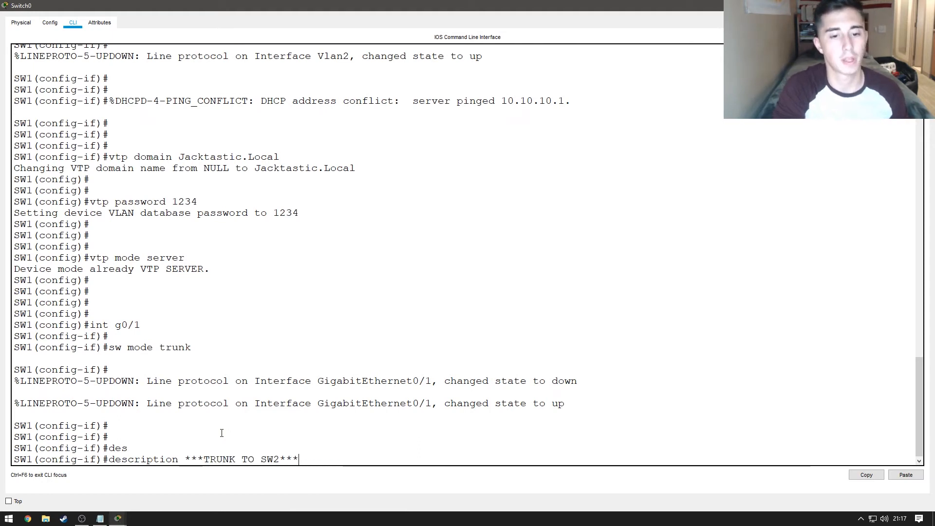
key("Return")
type("ex")
key("Return")
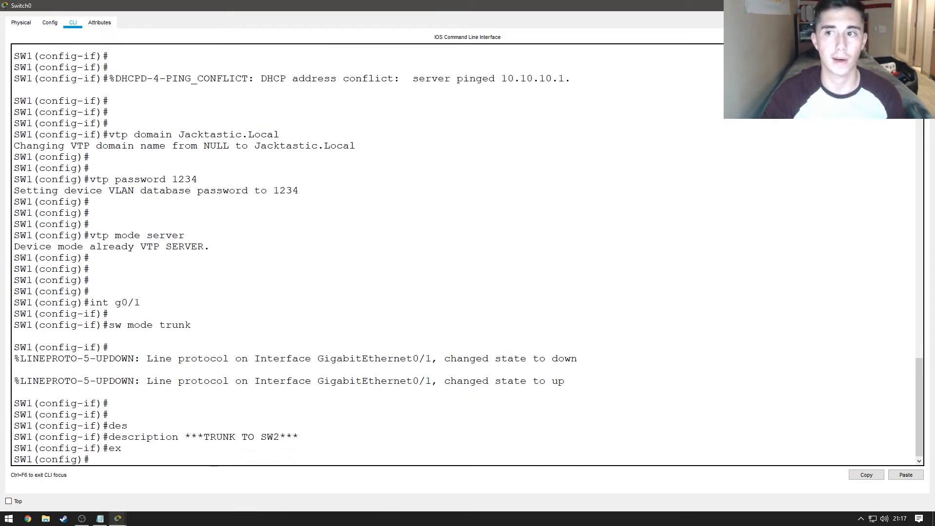
Step: Leave Switch0 and bring up the command line of Switch1 in a maximized window
left_click(924, 5)
left_click(464, 234)
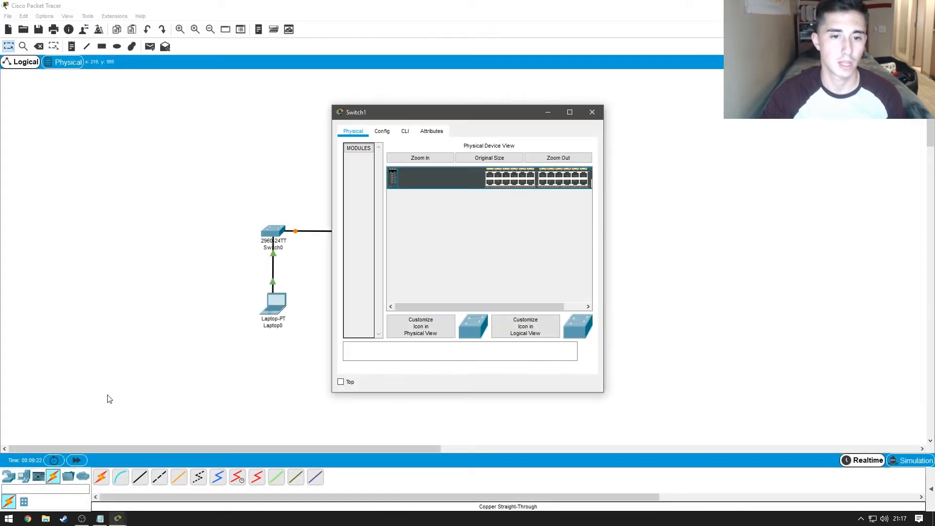
left_click(405, 131)
key("Return")
key("Return")
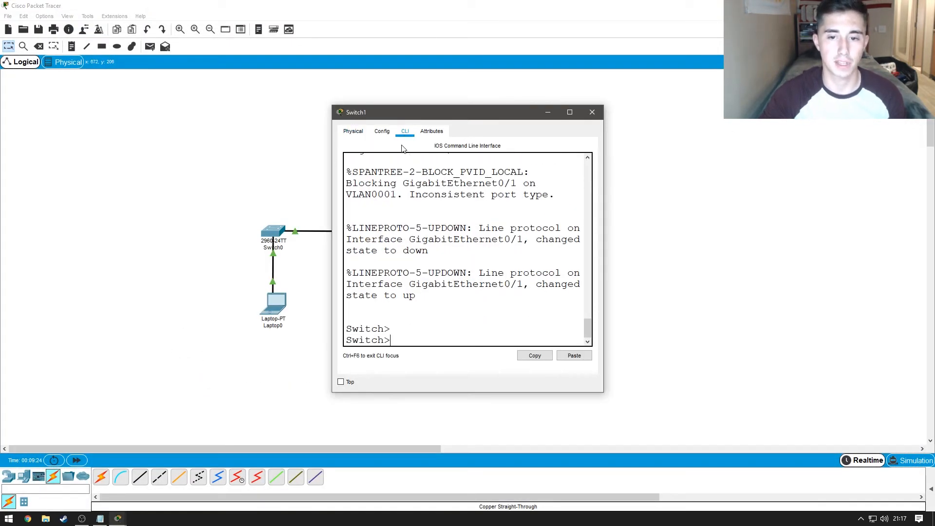
key("Return")
left_click(569, 113)
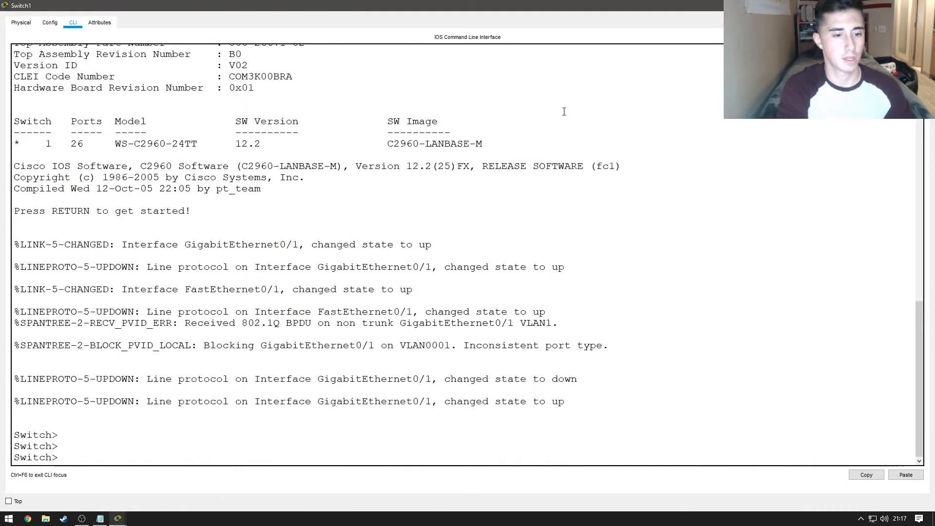
Step: Enter global configuration mode on Switch1 and set its hostname to SW2
type("en")
key("Return")
type("hostna")
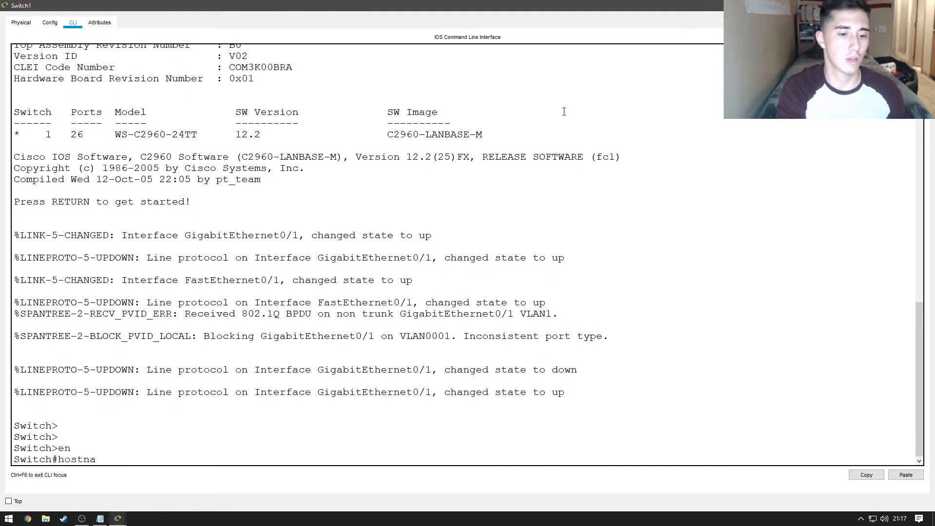
type("n")
key("BackSpace")
key("BackSpace")
key("BackSpace")
key("BackSpace")
key("BackSpace")
type("co")
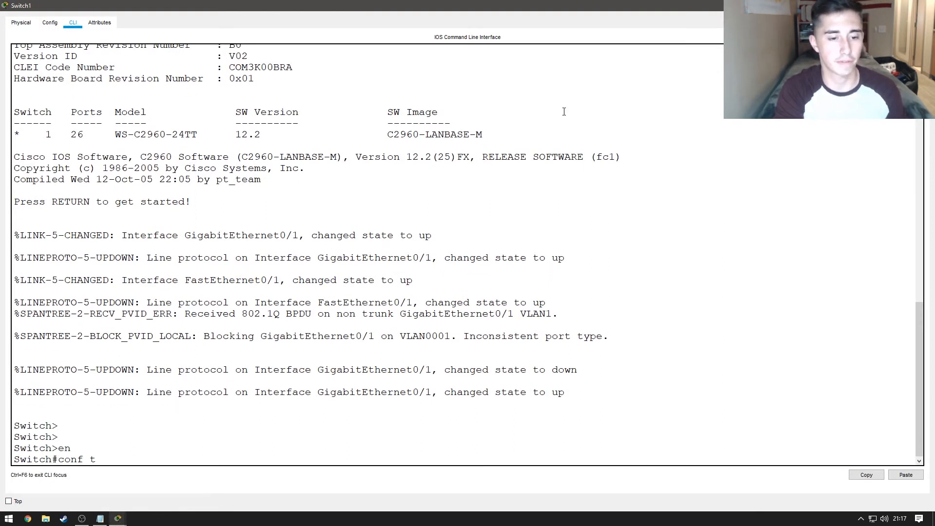
type("nf t")
key("Return")
type("hostname")
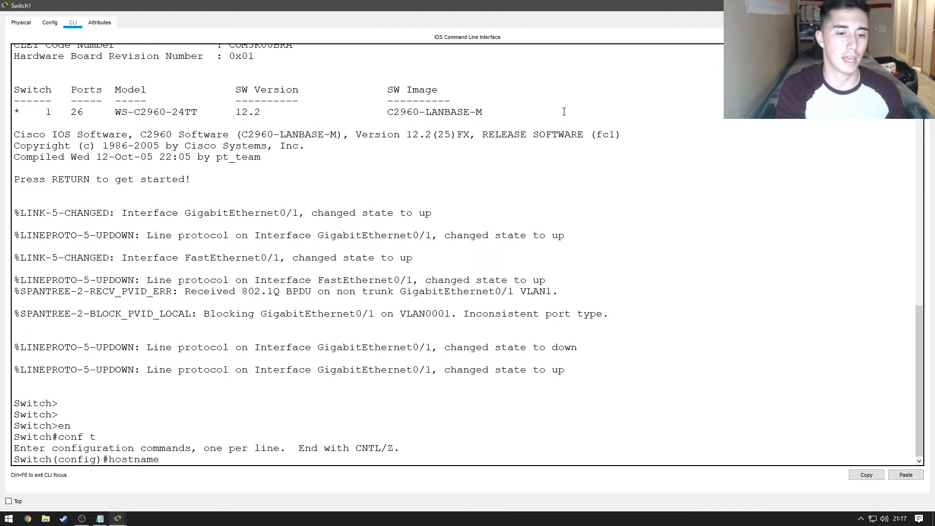
type(" SW2")
key("Return")
key("Return")
key("Return")
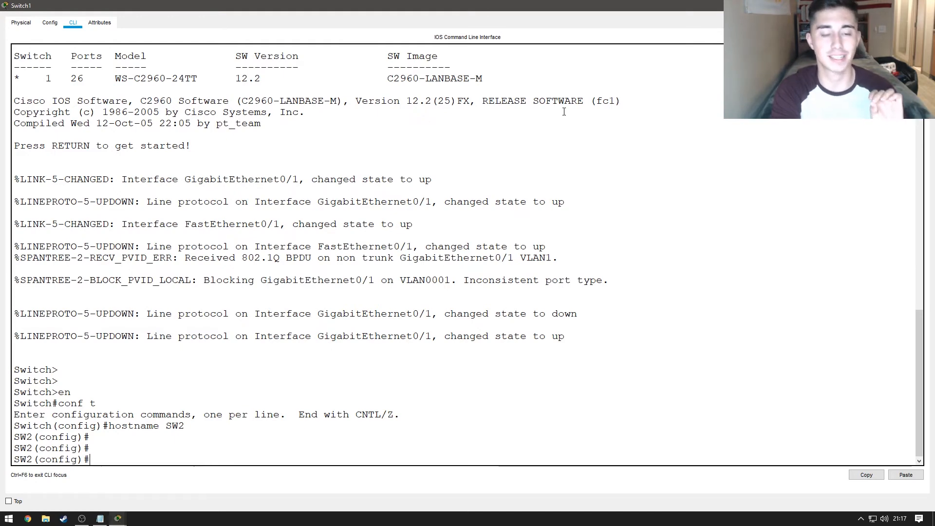
Step: Create VLAN 2 on SW2 with the name ***USER*** and return to global configuration mode
type("vla")
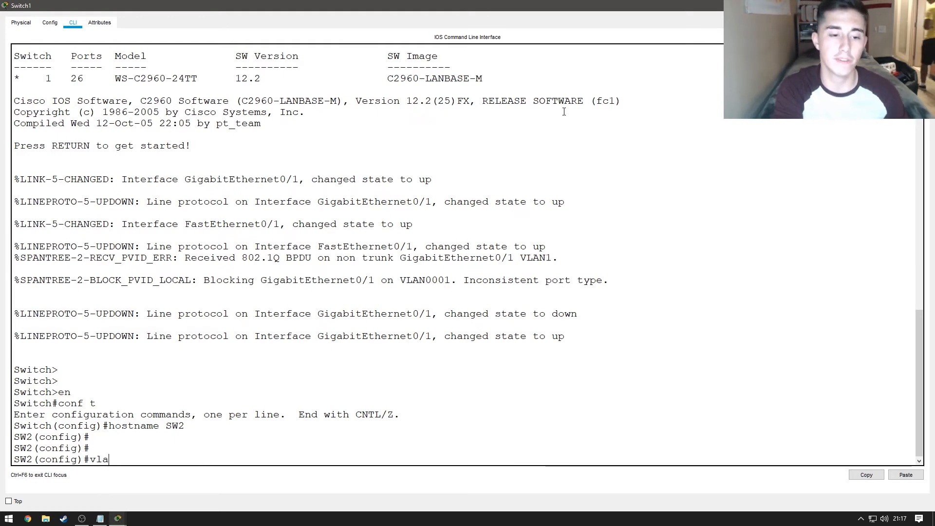
type("n 2")
key("Return")
type("nfig-vlan)#n")
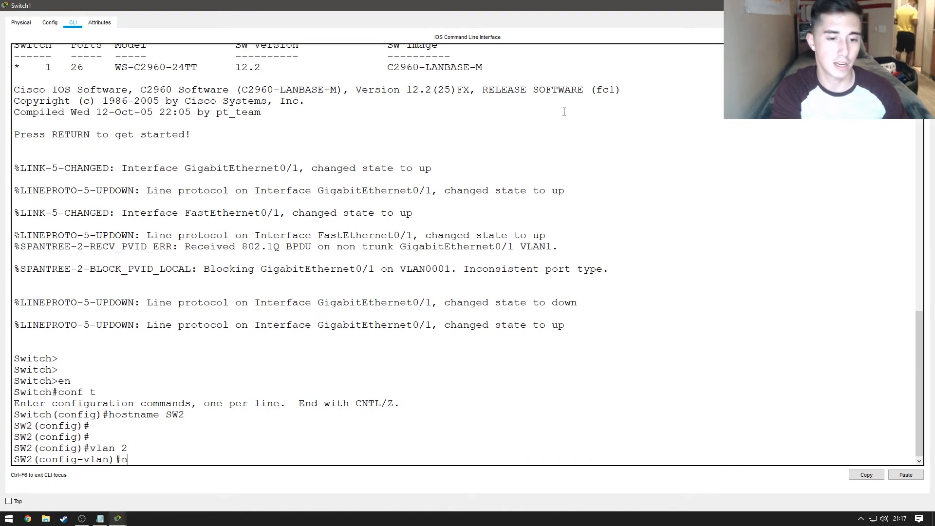
type("ame ***USER*")
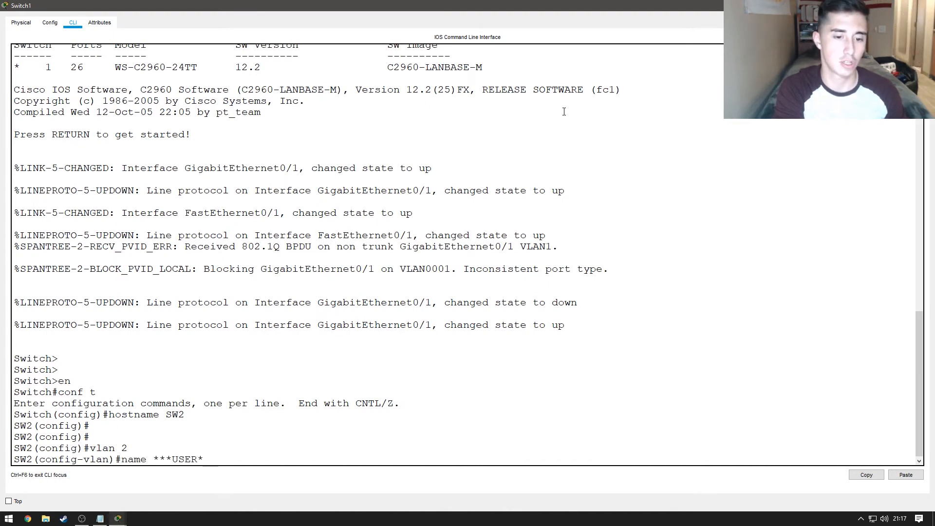
type("*")
key("Return")
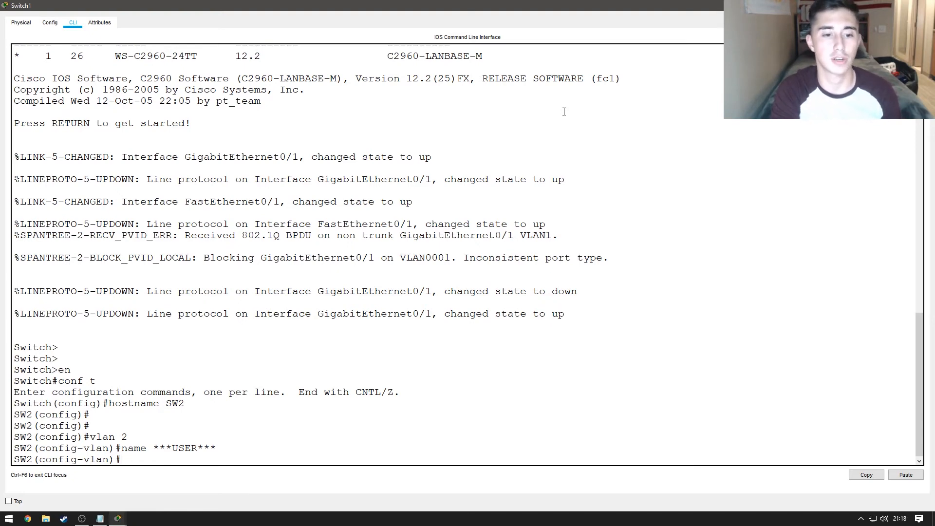
type("e")
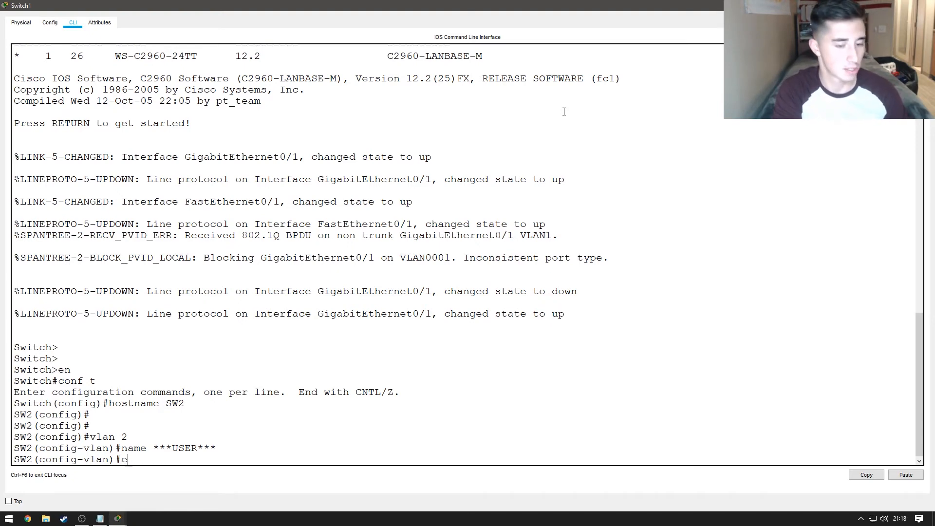
type("x")
key("Return")
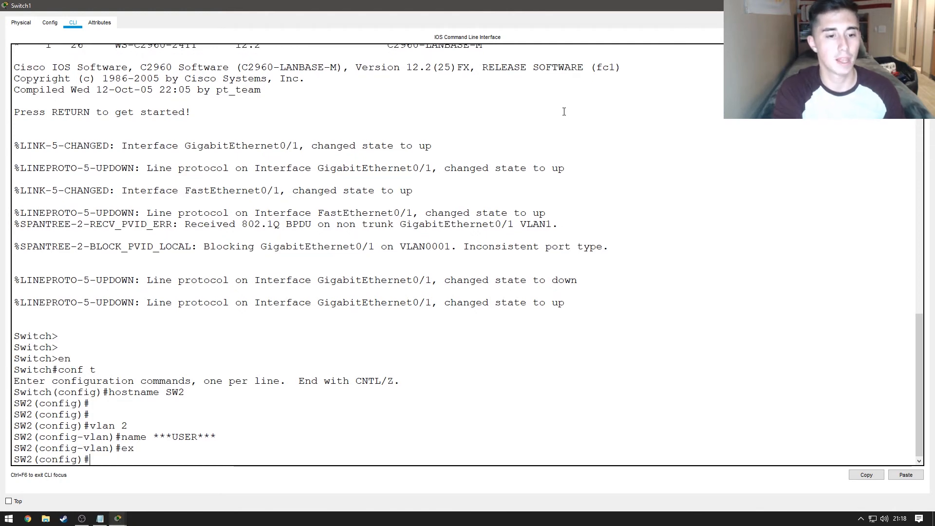
Step: Set the VTP domain of SW2 to Jacktastic.Local
type("v")
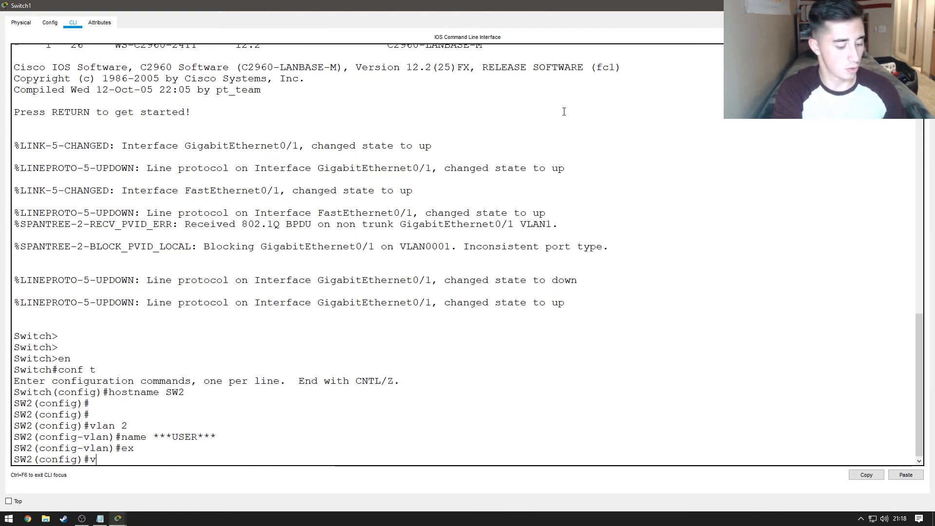
type("tp domain J")
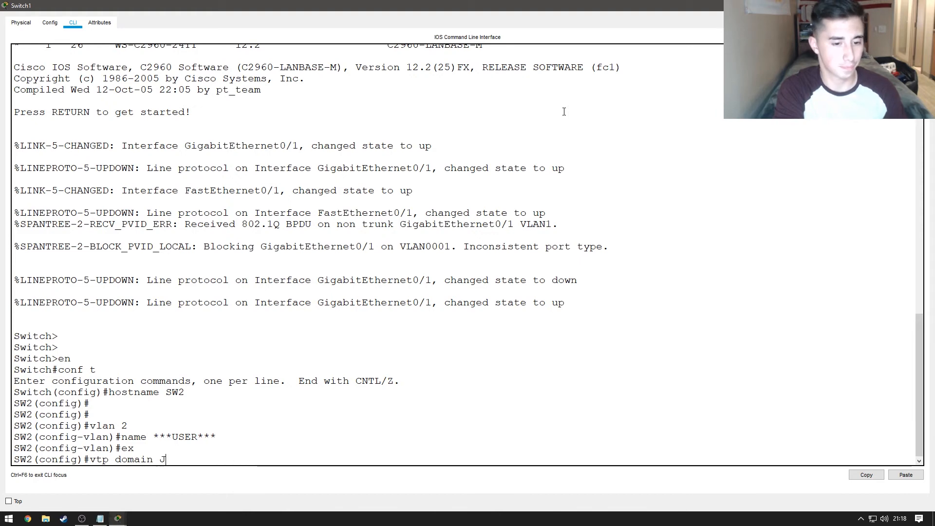
type("acktastic.Local")
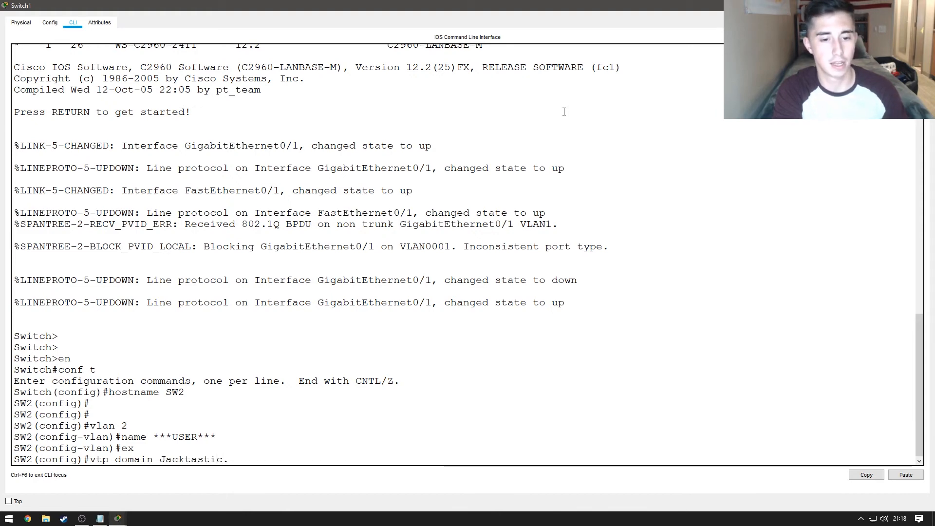
key("Return")
key("Return")
key("Return")
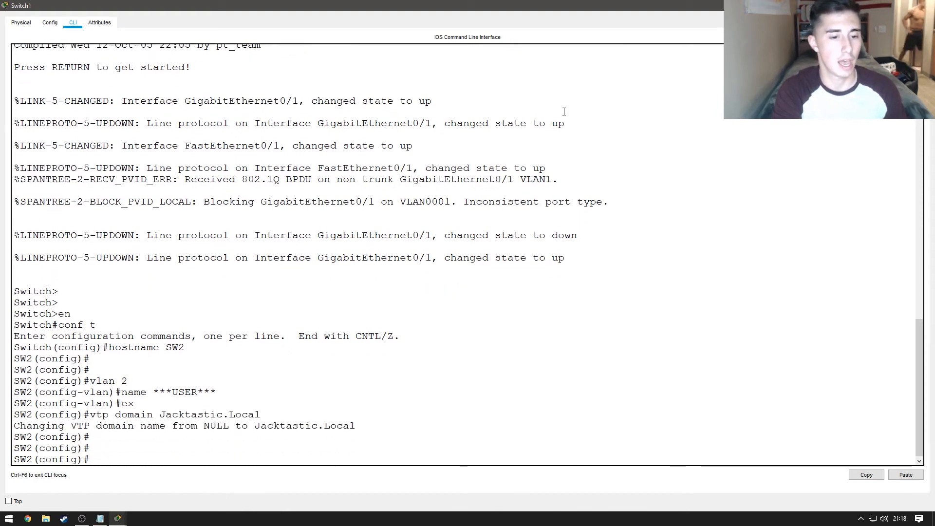
Step: Set the VTP password on SW2 to the same one used on SW1
type("vtp password 1234")
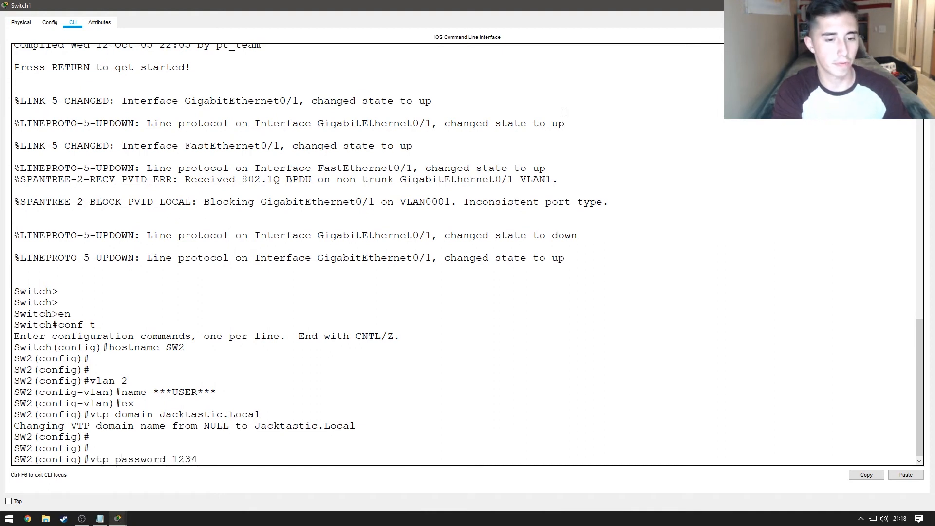
key("Return")
key("Return")
key("Return")
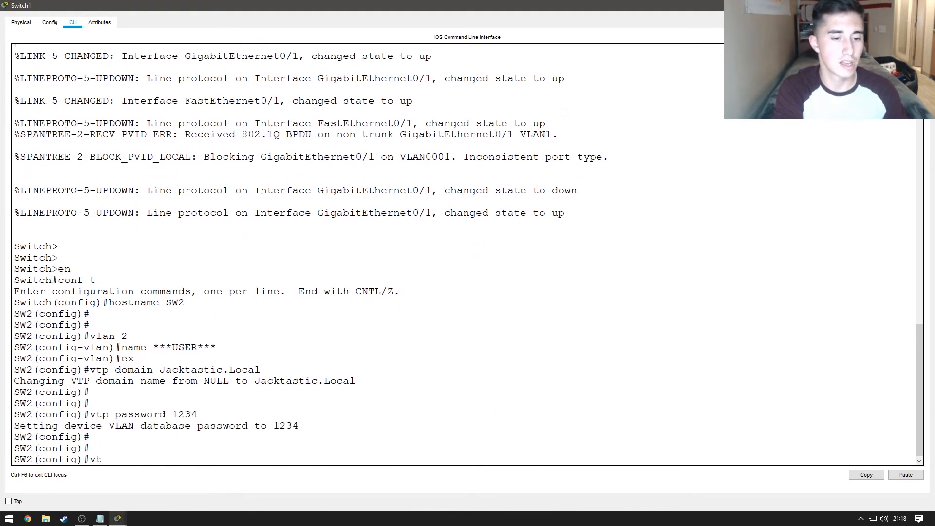
Step: Set the VTP mode of SW2 to client
type("vtp domai")
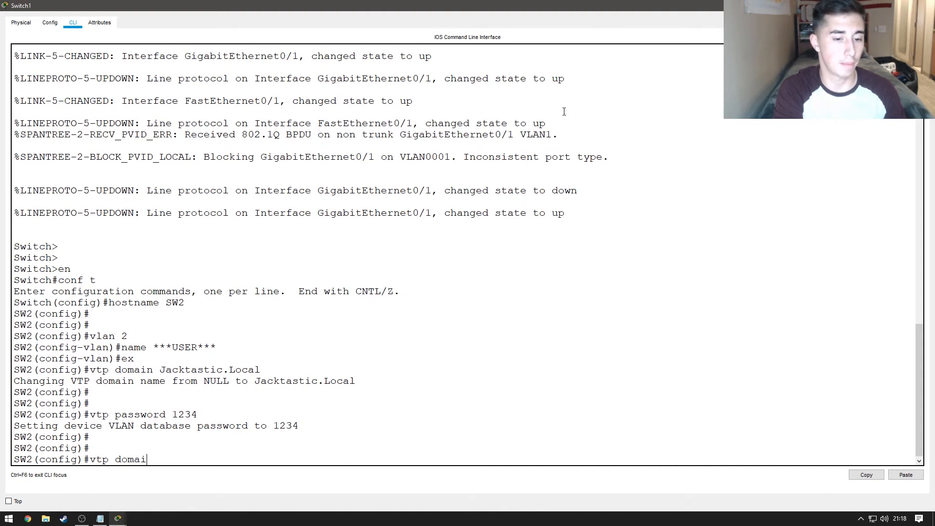
key("BackSpace")
type("mode client")
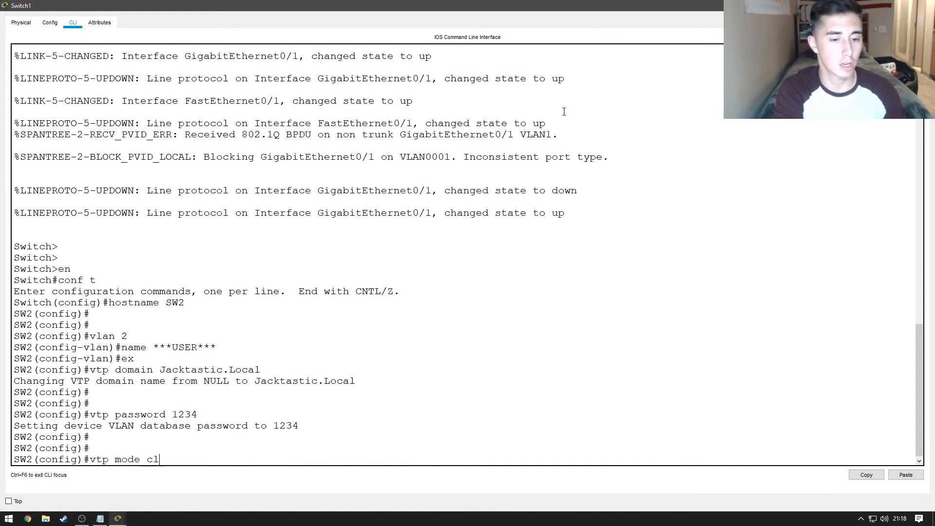
key("Return")
key("Return")
key("Return")
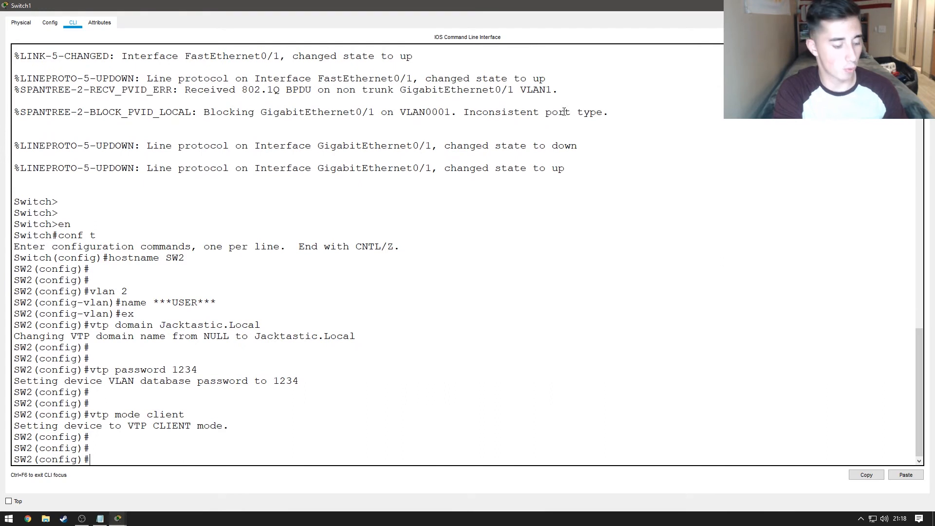
Step: Set interface g0/1 on SW2 to trunk mode and return to global configuration mode
type("int")
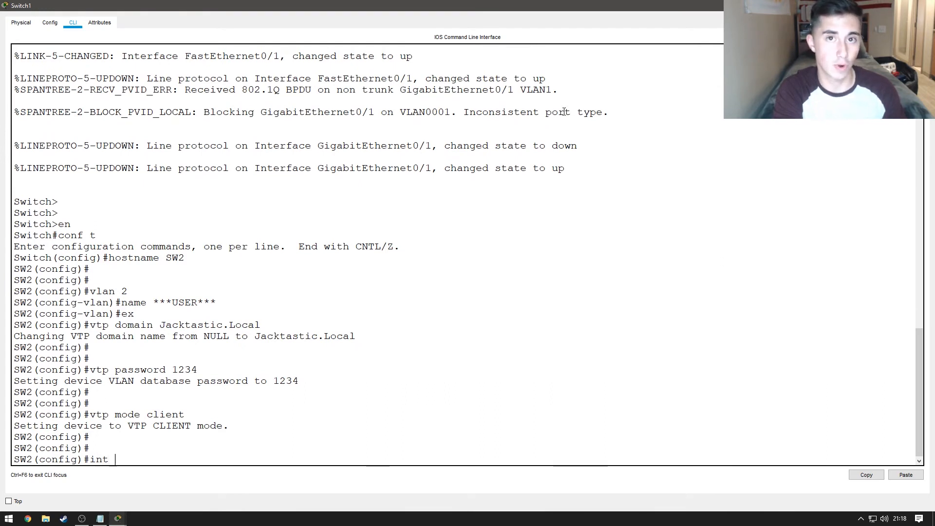
type(" g0")
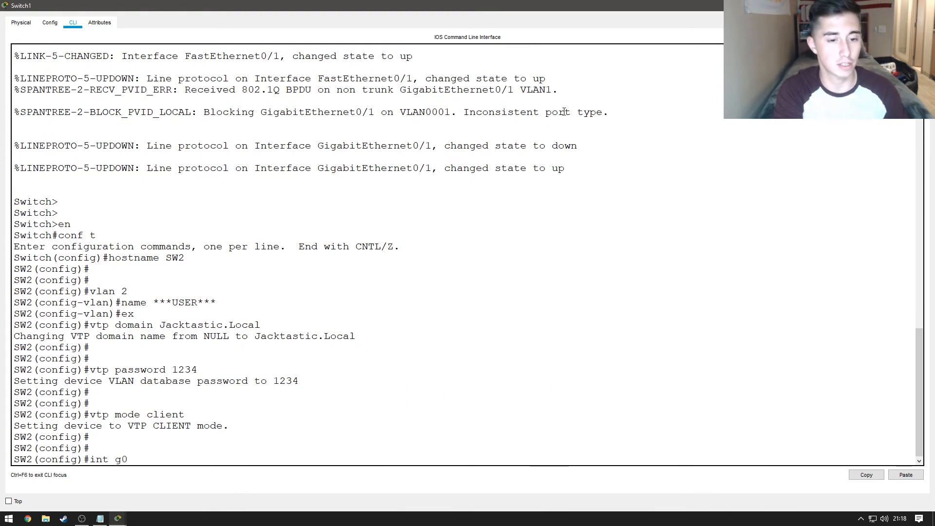
type("/1")
key("Return")
type("sw")
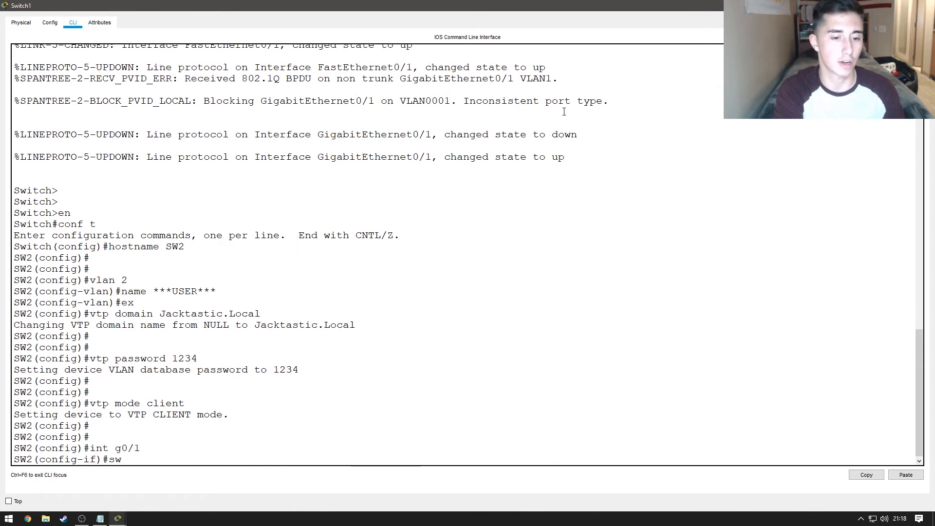
type(" mode trunk")
key("Return")
key("Return")
key("Return")
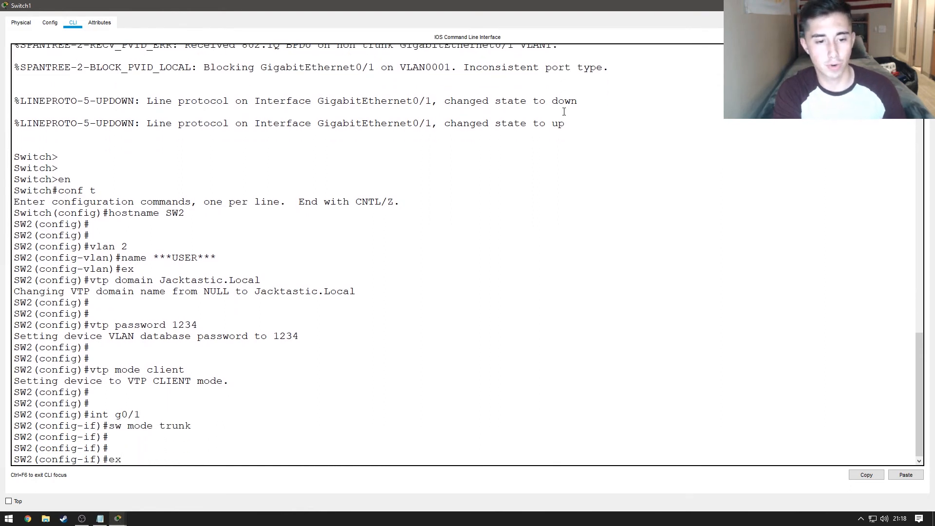
type("ex")
key("Return")
key("Return")
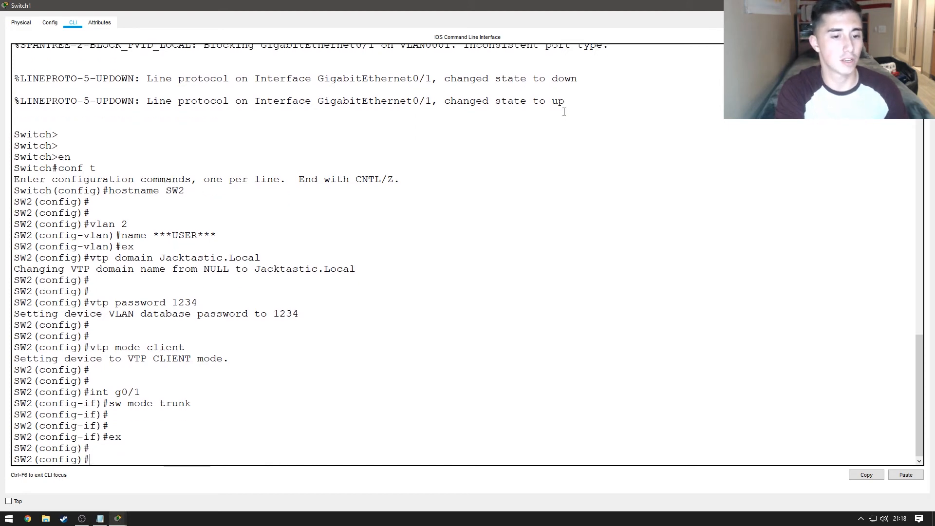
Step: Set interface fa0/1 on SW2 to access mode and assign it to VLAN 2
type("int fa")
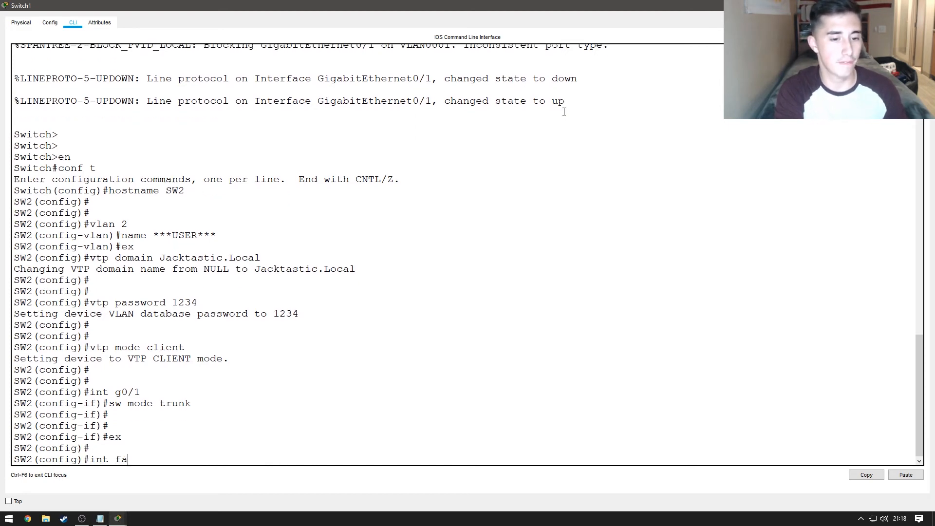
type("0/1")
key("Return")
type("sw mod")
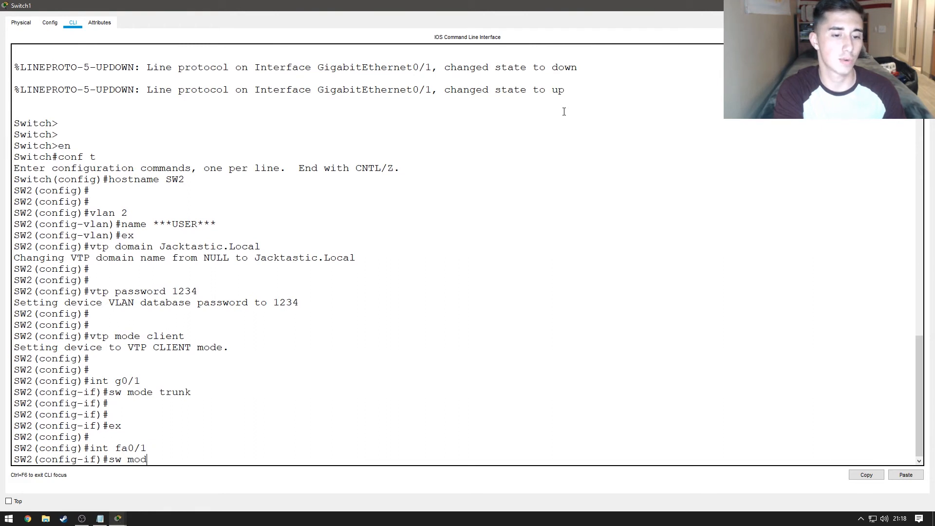
type("e access")
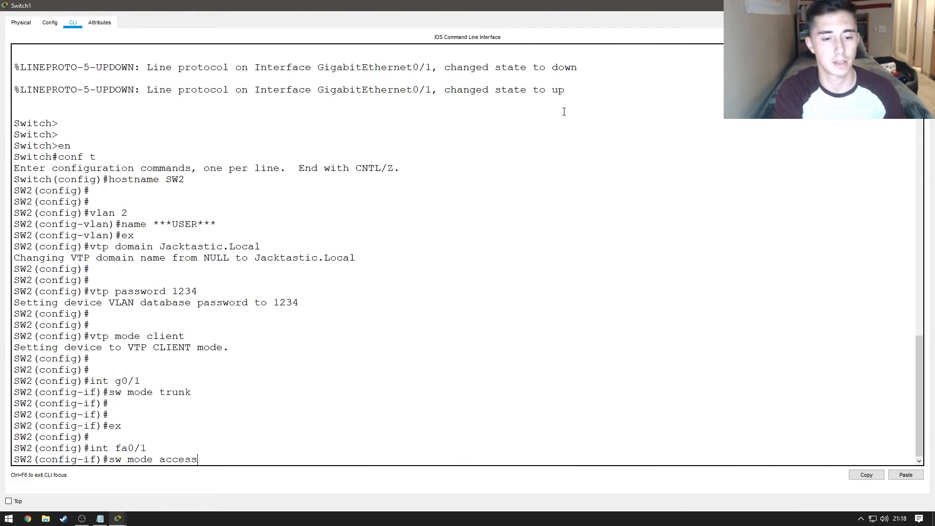
key("Return")
type("sw access vla")
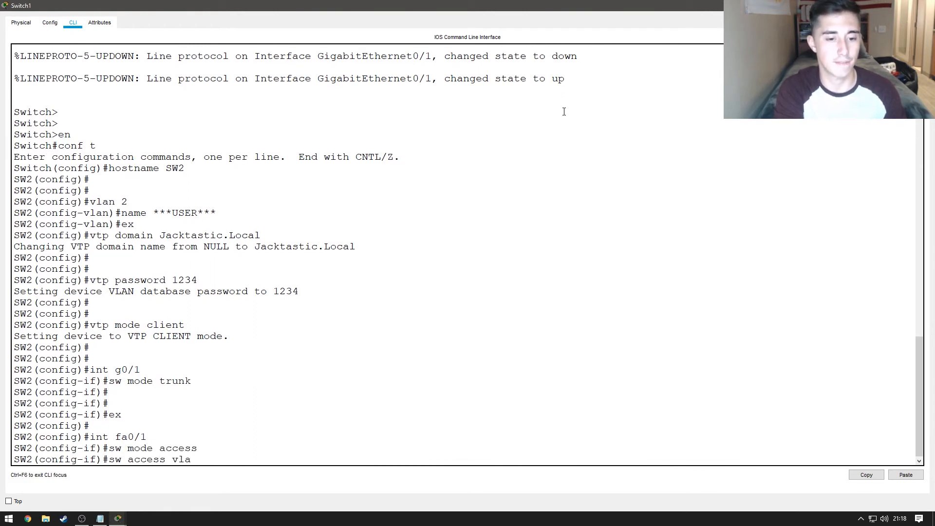
type("n 2")
key("Return")
key("Return")
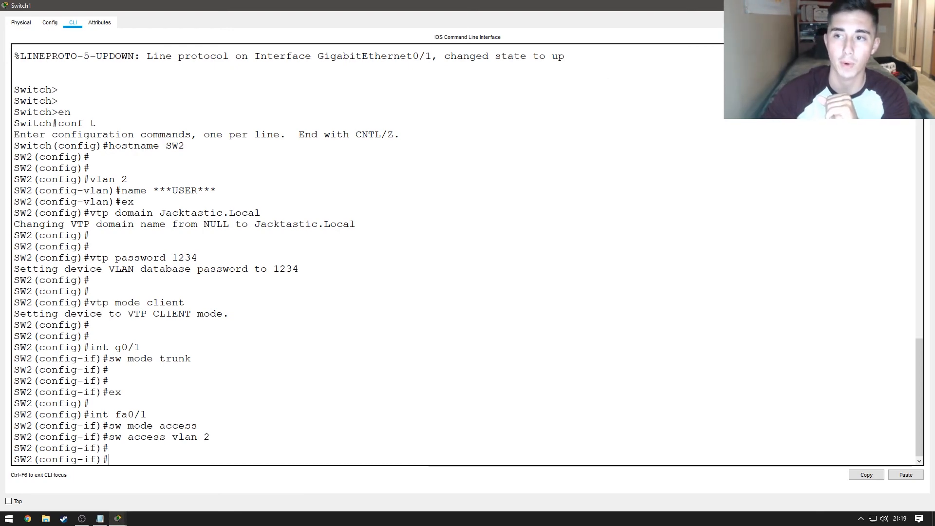
Step: Fast-forward the network time and set Laptop1's FastEthernet0 IPv4 configuration to DHCP
left_click(879, 5)
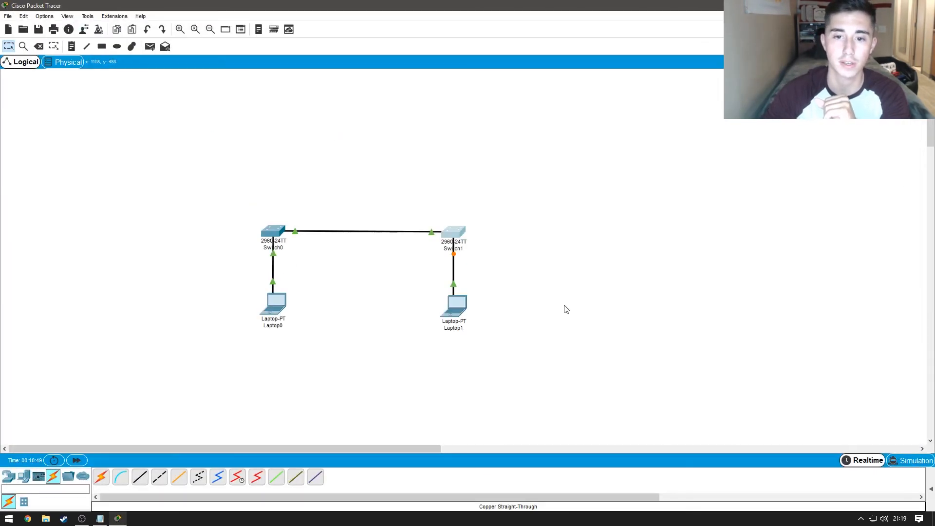
left_click(83, 459)
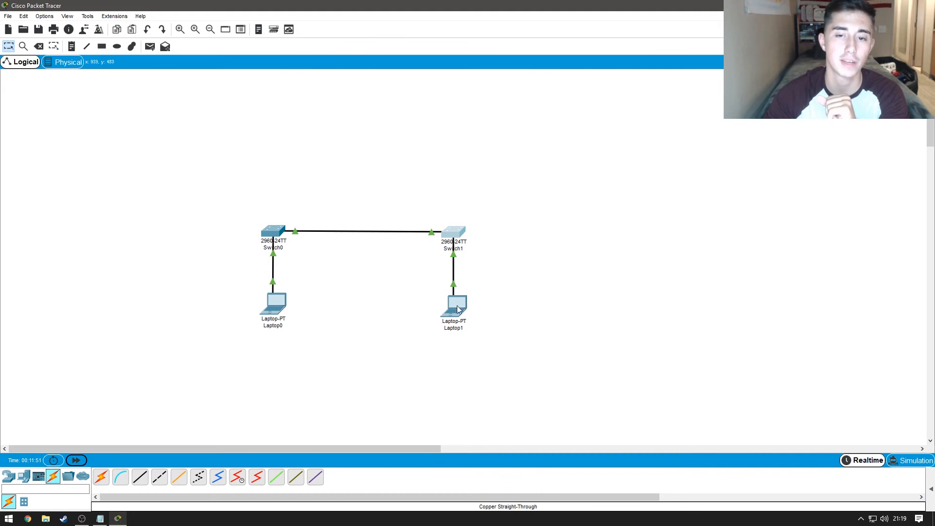
left_click(458, 309)
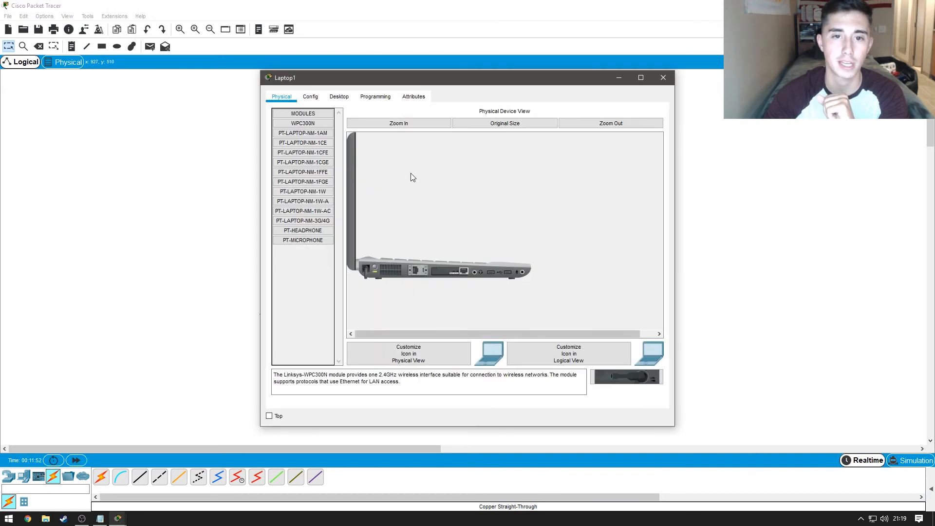
left_click(339, 97)
left_click(319, 139)
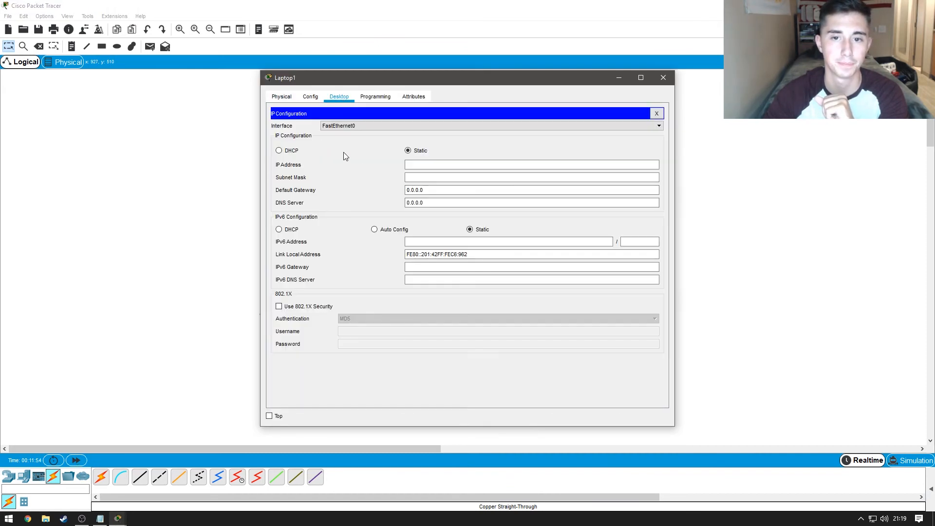
left_click(292, 151)
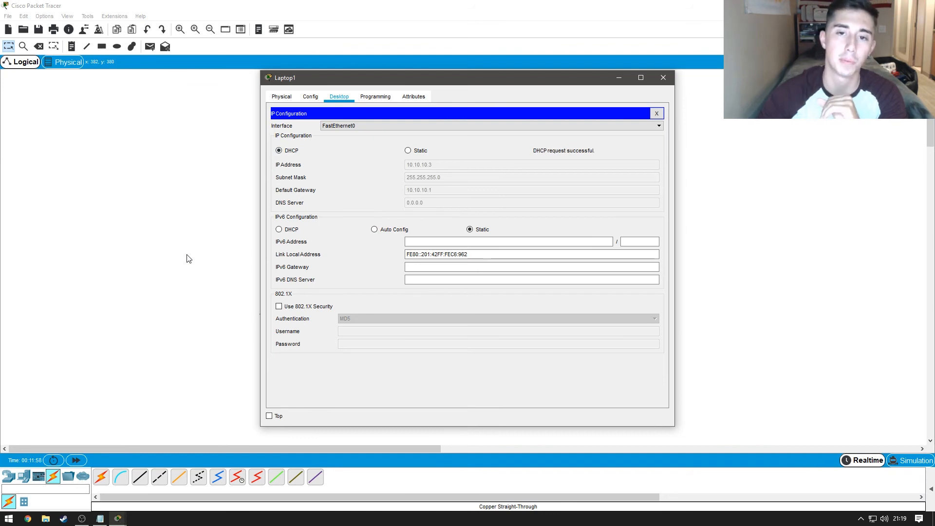
Step: Open the Command Prompt on Laptop1 and move its window clear of the link between the switches
left_click(657, 113)
left_click_drag(545, 81, 547, 121)
left_click(541, 159)
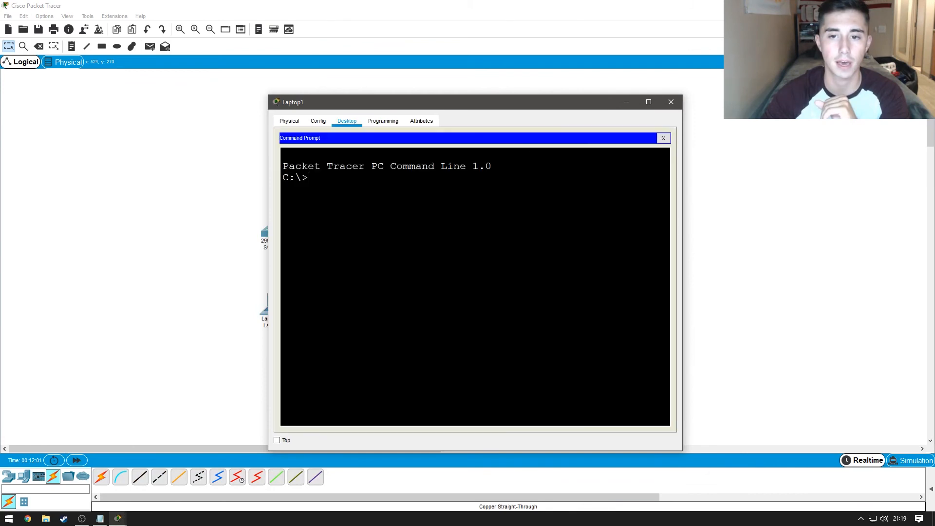
left_click_drag(484, 109, 643, 99)
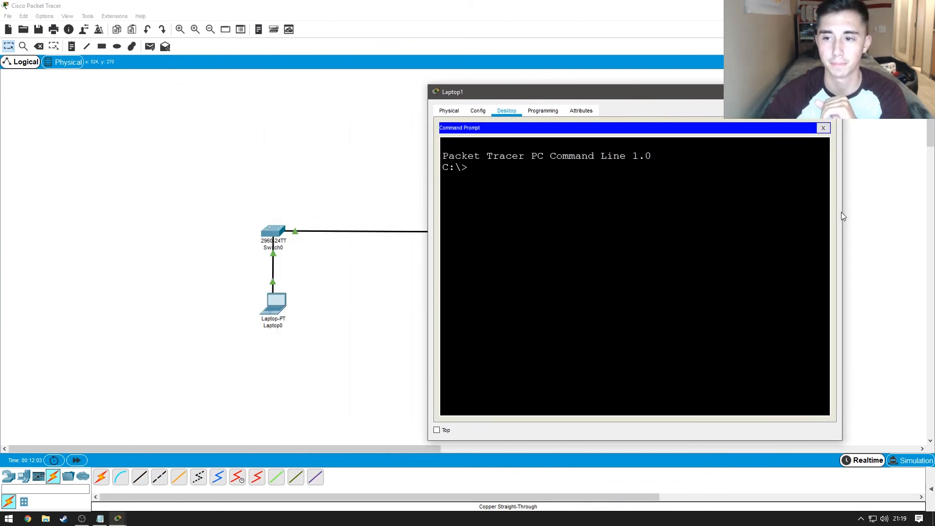
left_click_drag(843, 216, 701, 216)
left_click_drag(568, 94, 128, 88)
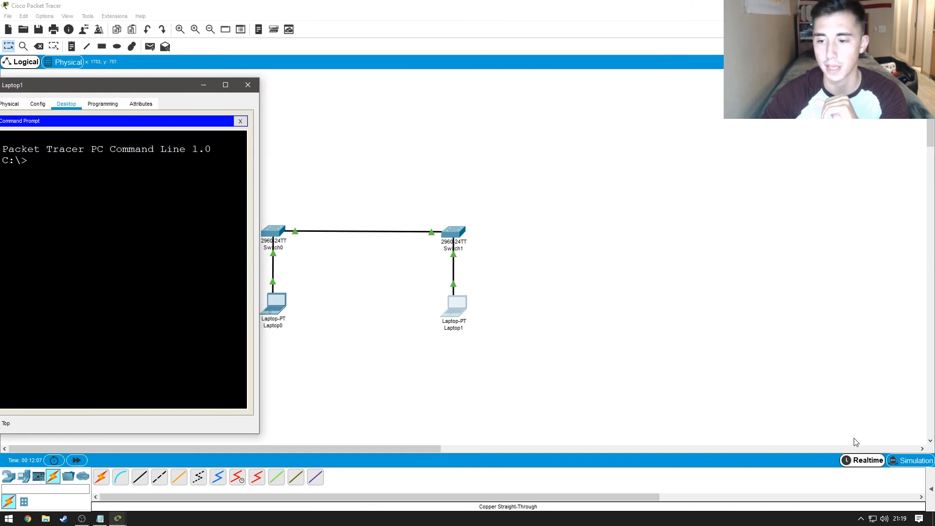
Step: Switch to Simulation mode, start the capture and limit the visible events to ICMP only
left_click(909, 460)
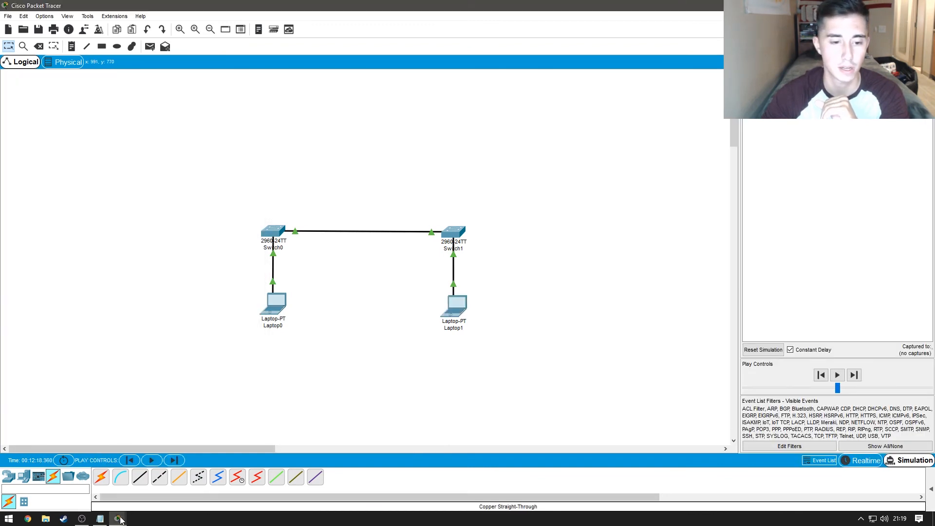
key("alt+p")
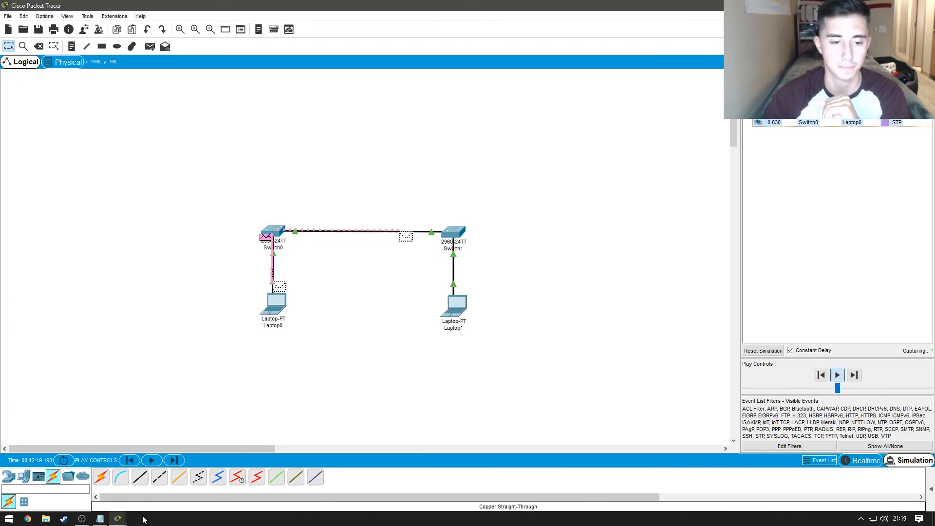
left_click(876, 447)
left_click(824, 446)
left_click(407, 188)
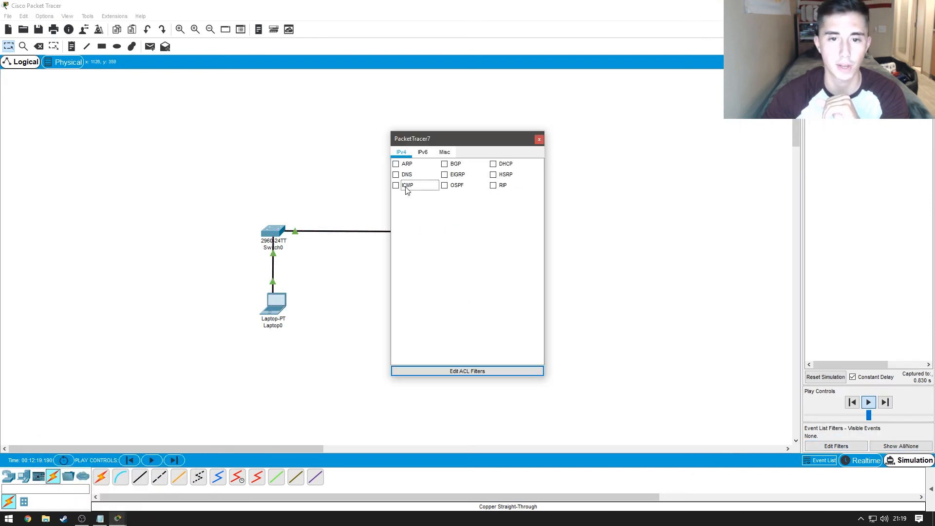
left_click(396, 185)
left_click(539, 139)
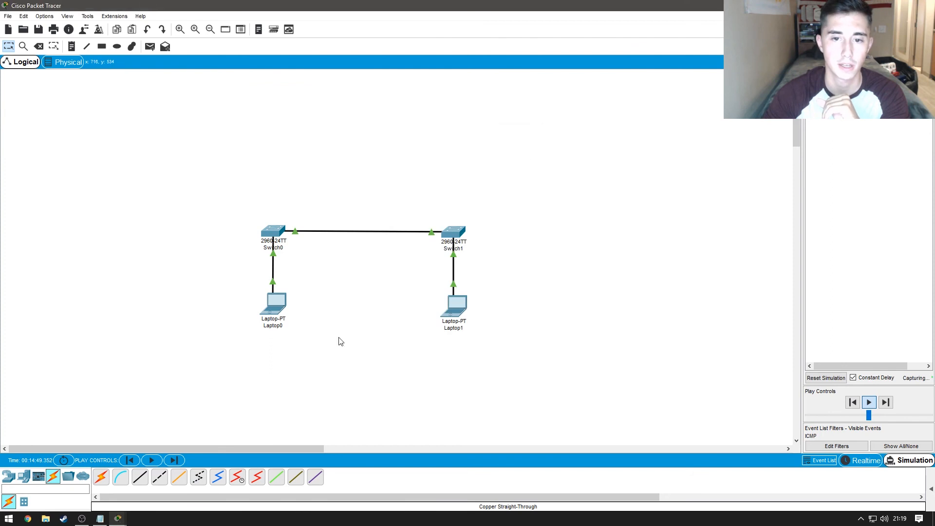
Step: Ping 10.10.10.2 from Laptop1's Command Prompt
mouse_move(107, 520)
left_click(170, 480)
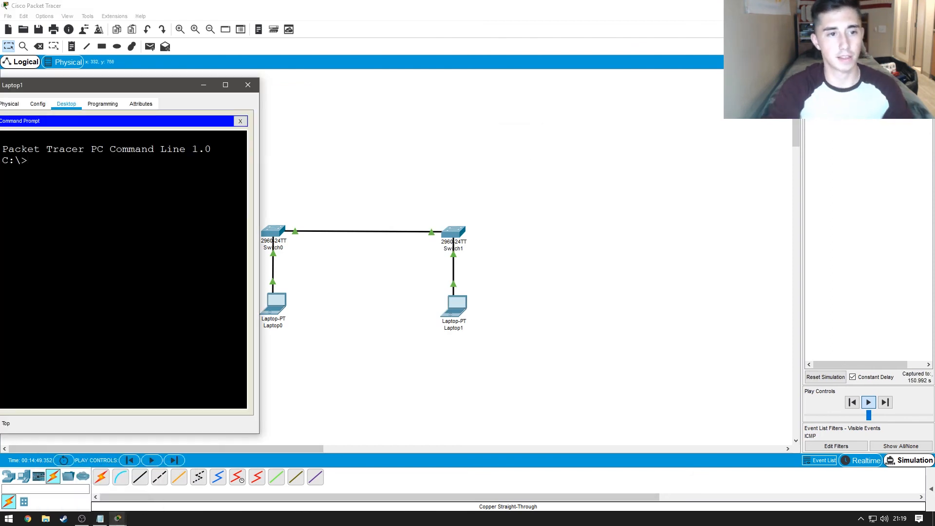
type("ping 10")
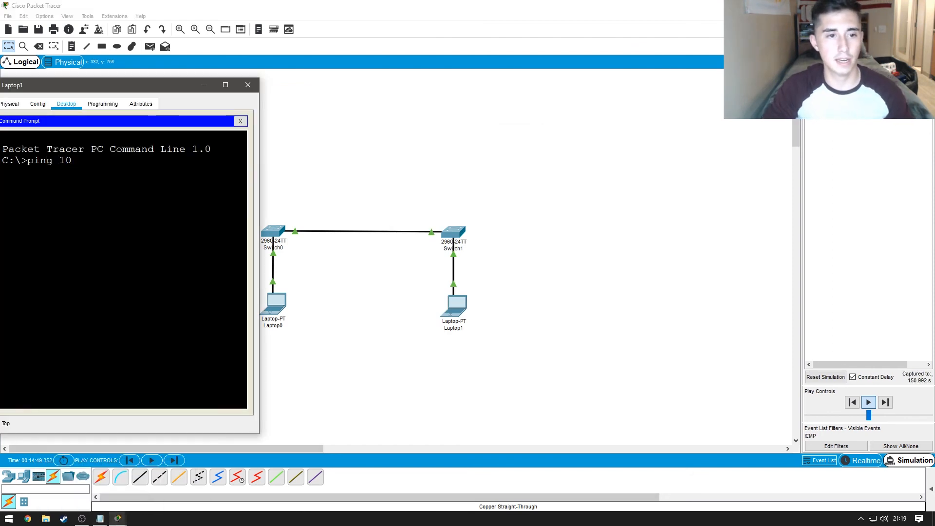
type(".10.10.2")
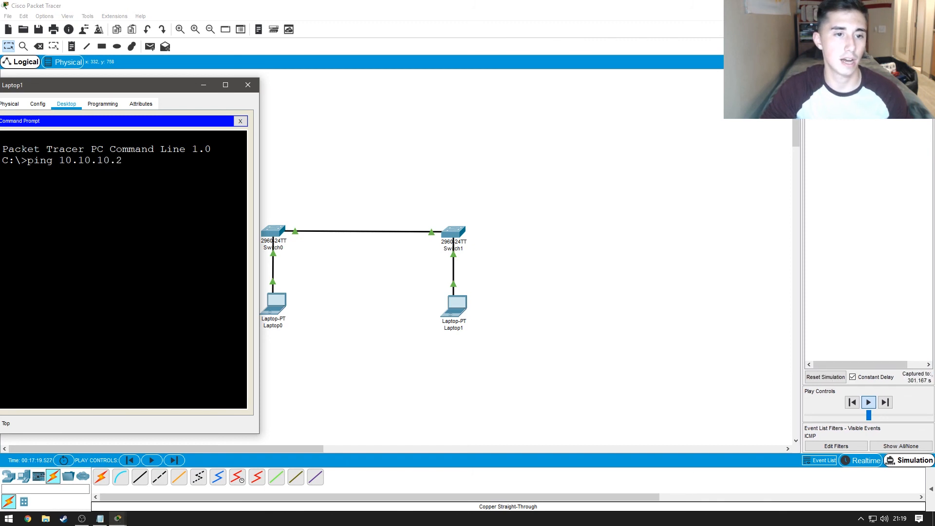
key("Return")
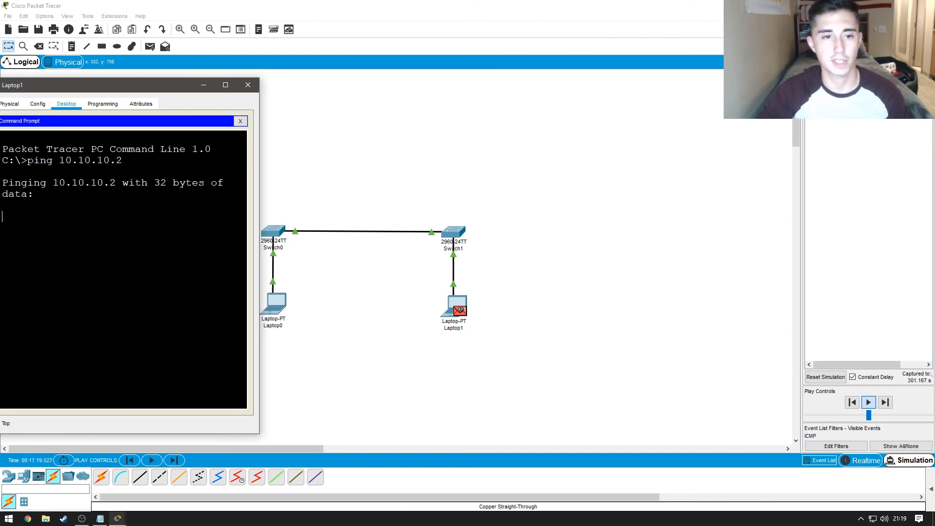
Step: Raise the simulation play speed, follow the ICMP packets between the laptops and check the ping output on Laptop1
left_click_drag(868, 415, 904, 416)
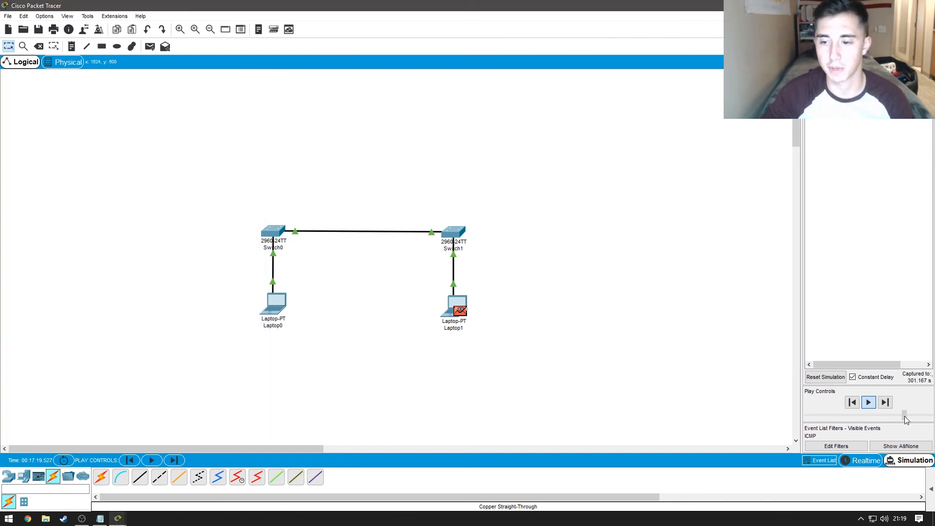
left_click(885, 403)
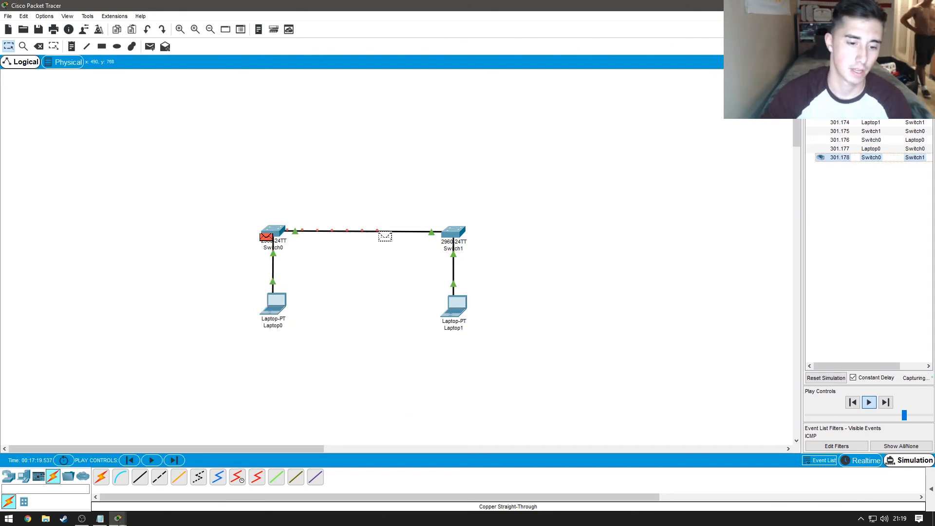
mouse_move(117, 518)
left_click(172, 485)
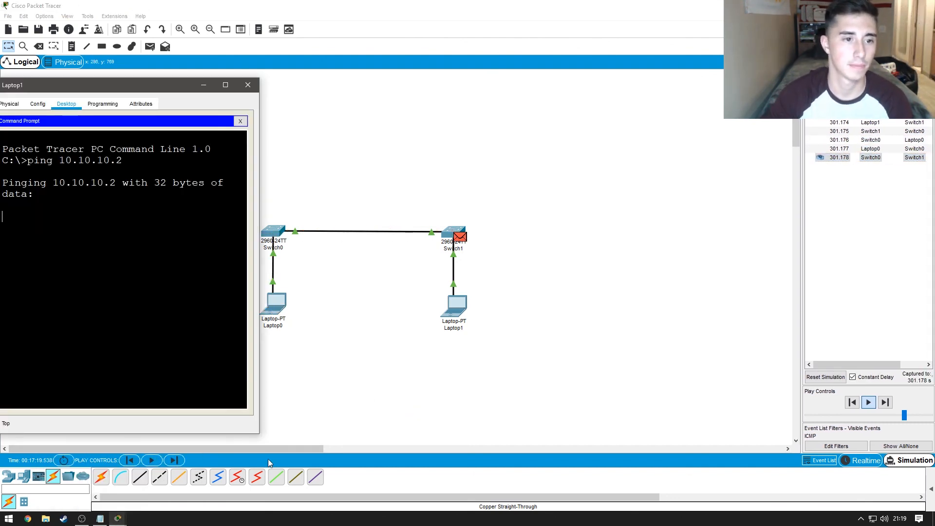
mouse_move(98, 89)
left_mouse_down()
mouse_move(185, 92)
mouse_move(115, 86)
left_mouse_up()
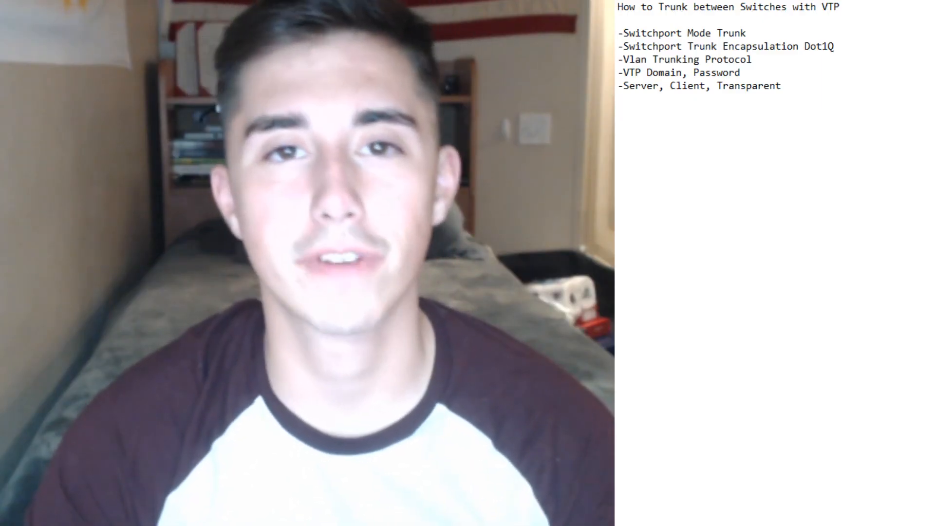